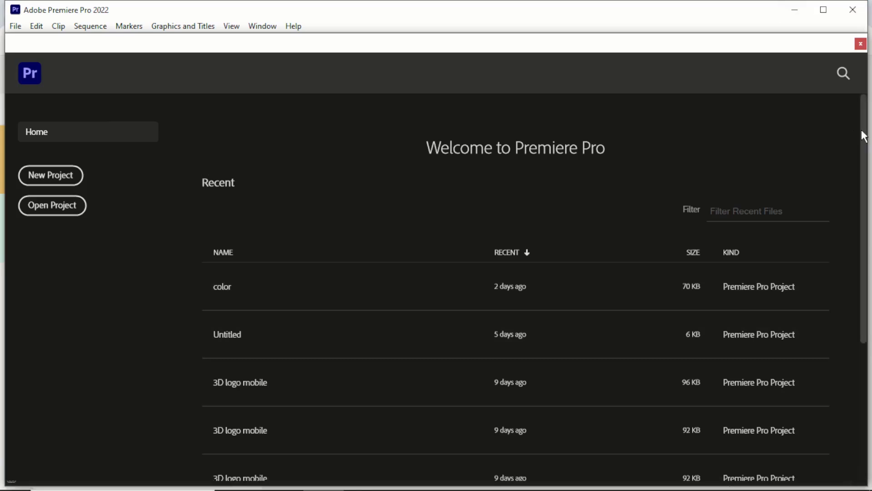
Start a new project and set its location to the Documents\Adobe\Premiere Pro\22.0 folder
mouse_move(862, 128)
mouse_down()
mouse_move(870, 364)
mouse_move(871, 120)
mouse_up()
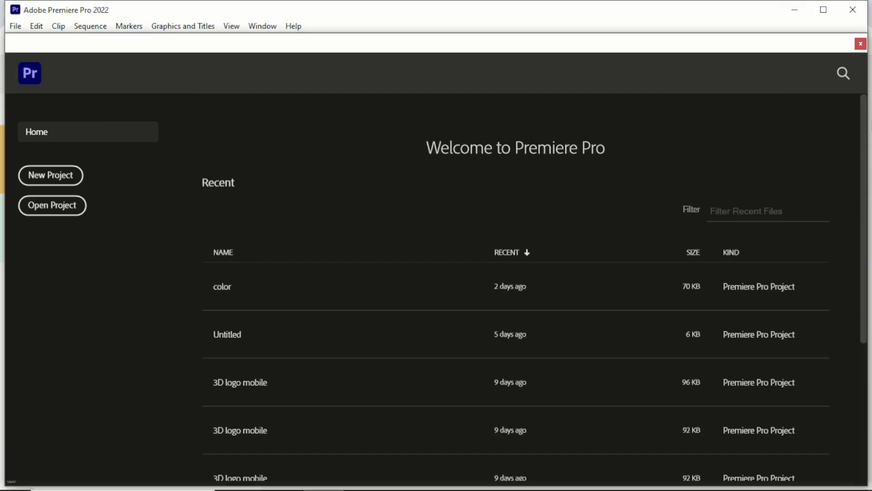
click(47, 181)
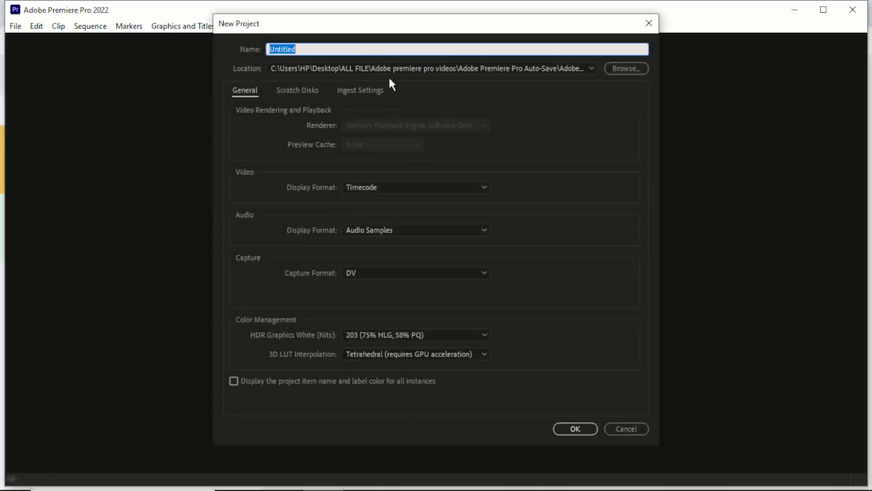
click(391, 70)
click(369, 108)
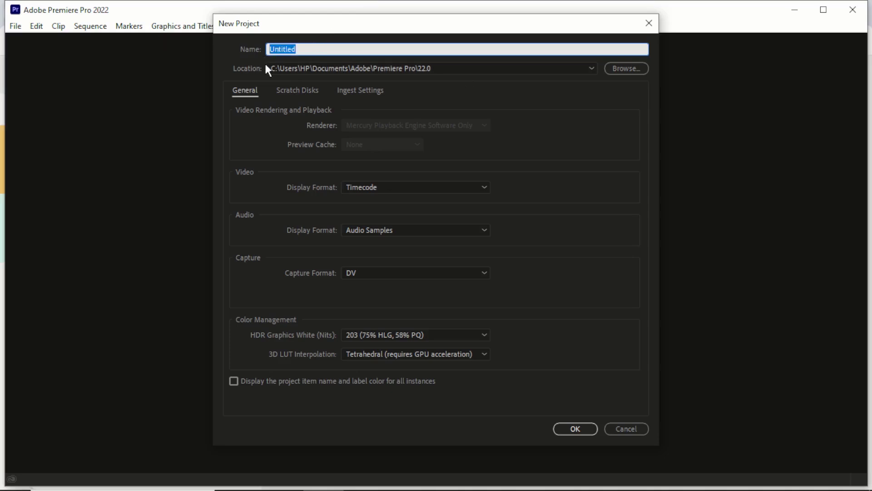
Name the new project introduction
text(new pr)
key(BackSpace)
key(BackSpace)
key(BackSpace)
key(BackSpace)
text(ntr)
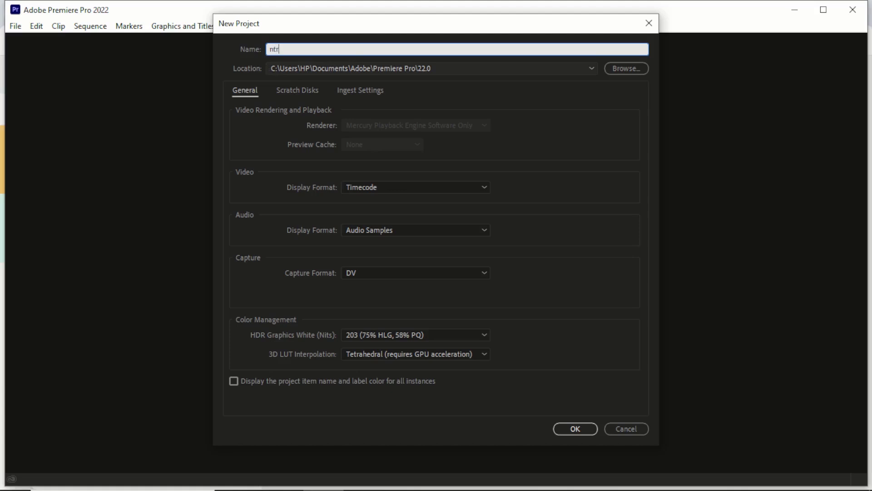
key(BackSpace)
key(BackSpace)
key(BackSpace)
text(introduction)
Set the project location to the Desktop and create the project
click(613, 66)
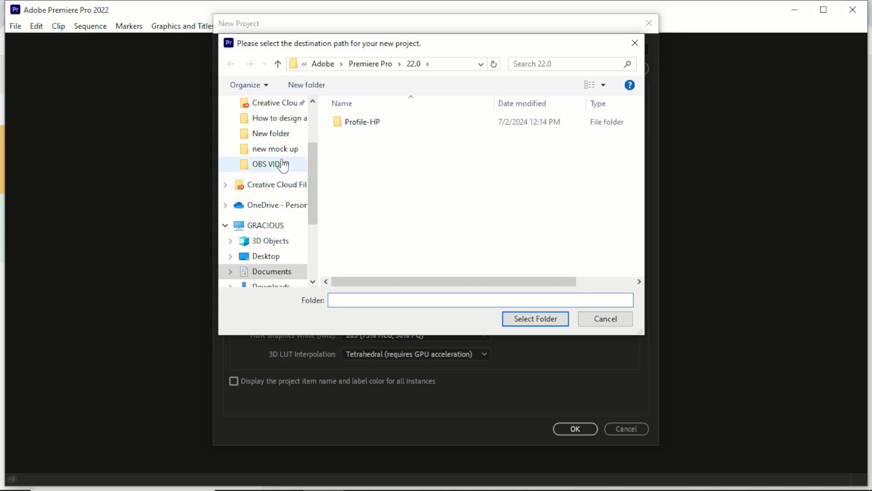
click(290, 255)
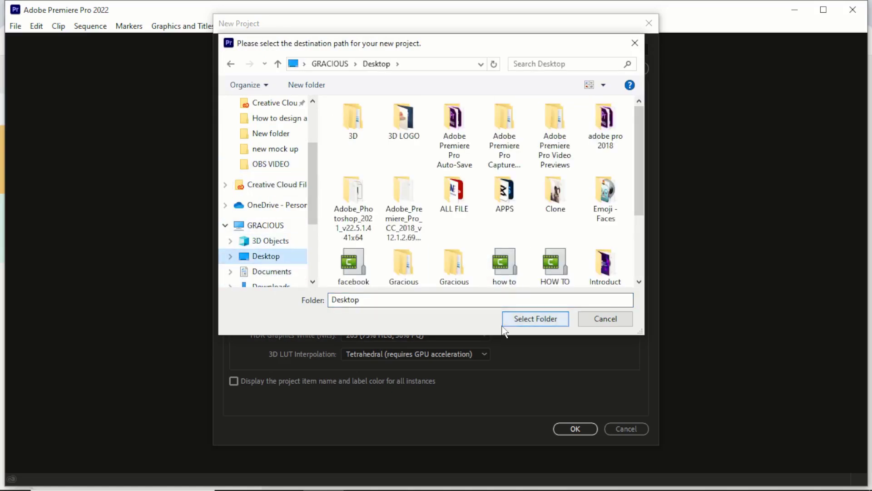
click(522, 321)
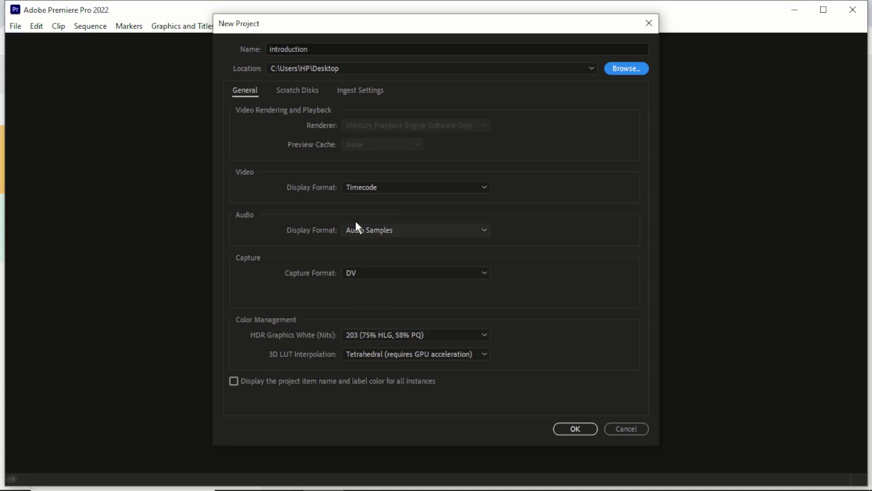
click(575, 429)
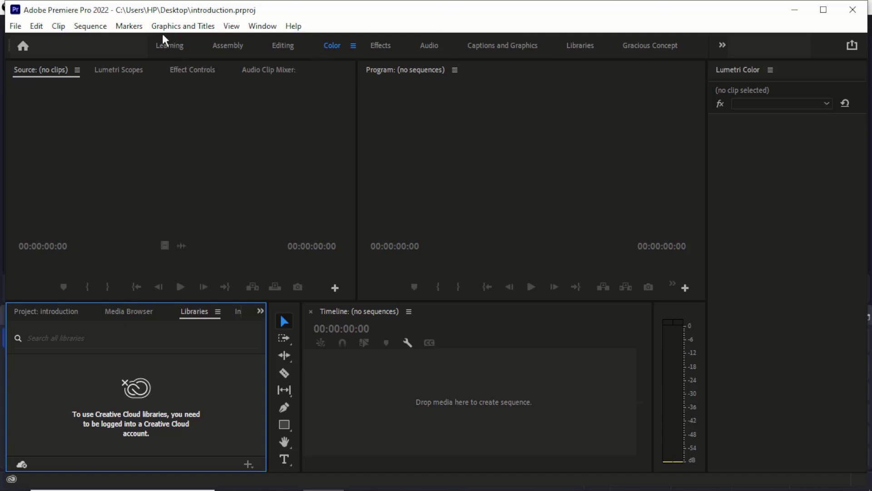
Switch to the Learning workspace and look over its Premiere Pro tutorials
click(165, 45)
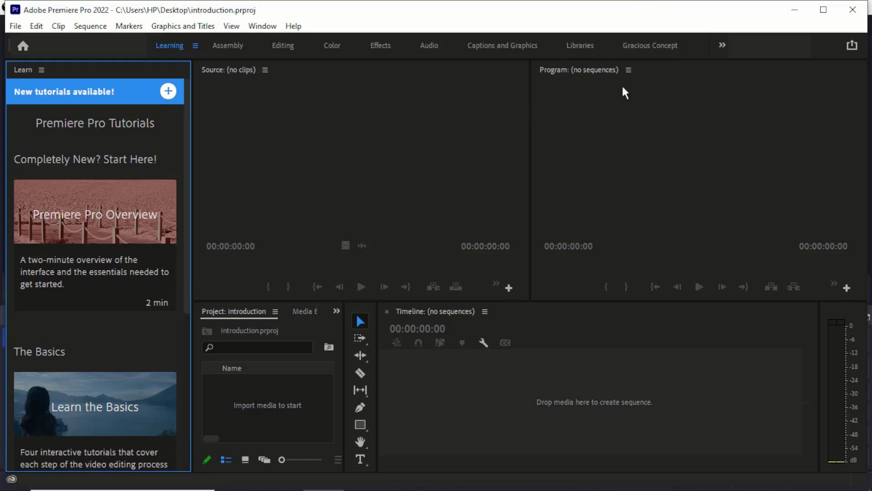
mouse_move(85, 187)
mouse_move(48, 455)
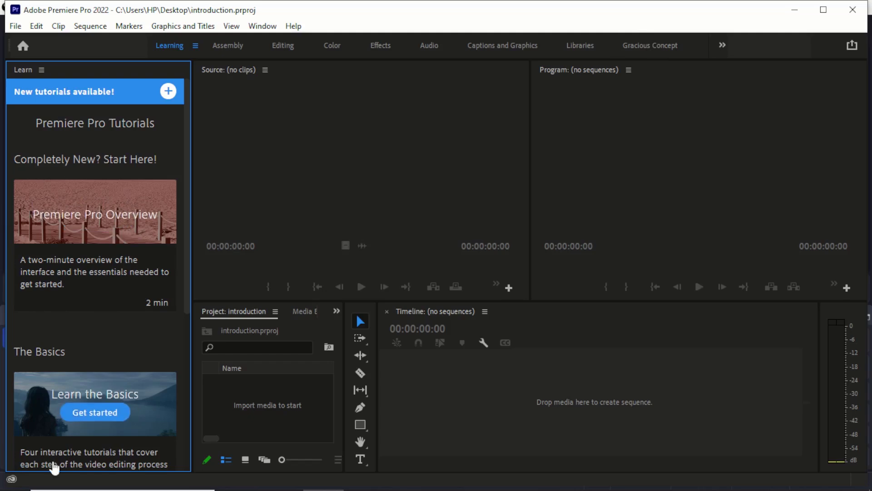
mouse_move(89, 305)
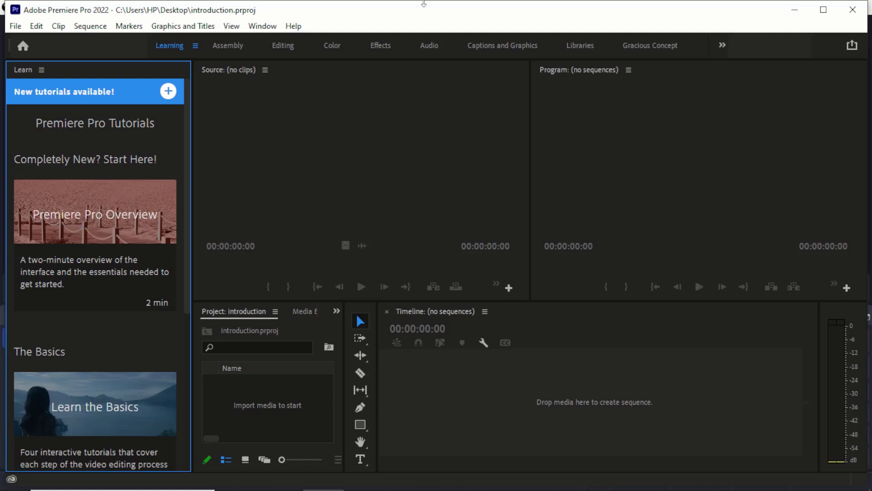
Switch to the Editing workspace and import 856227-hd_1920_960_24fps.mp4 from the Downloads folder
click(282, 49)
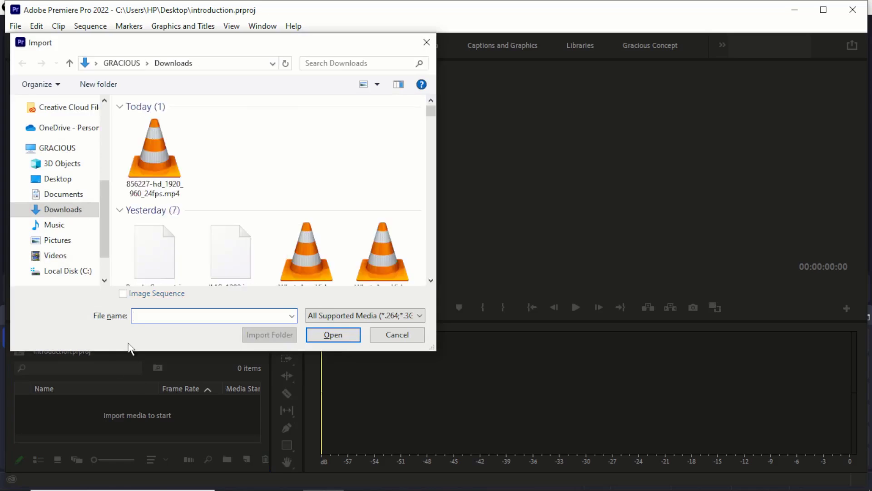
click(166, 177)
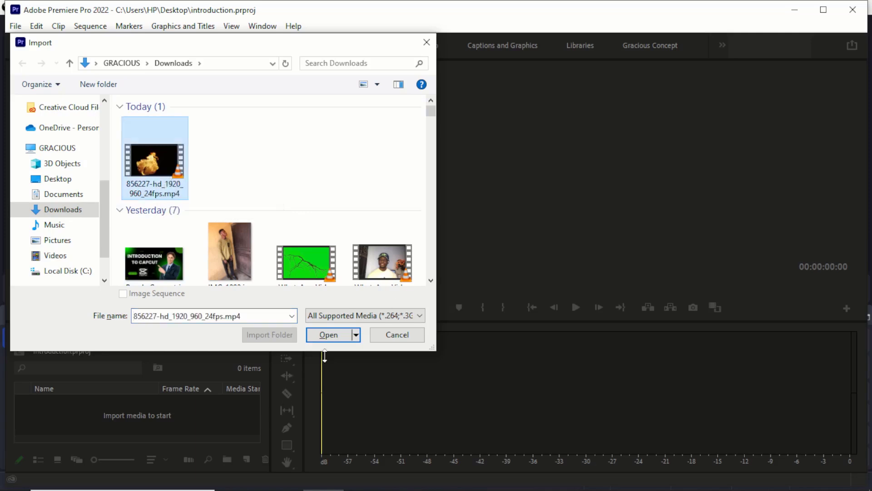
click(327, 336)
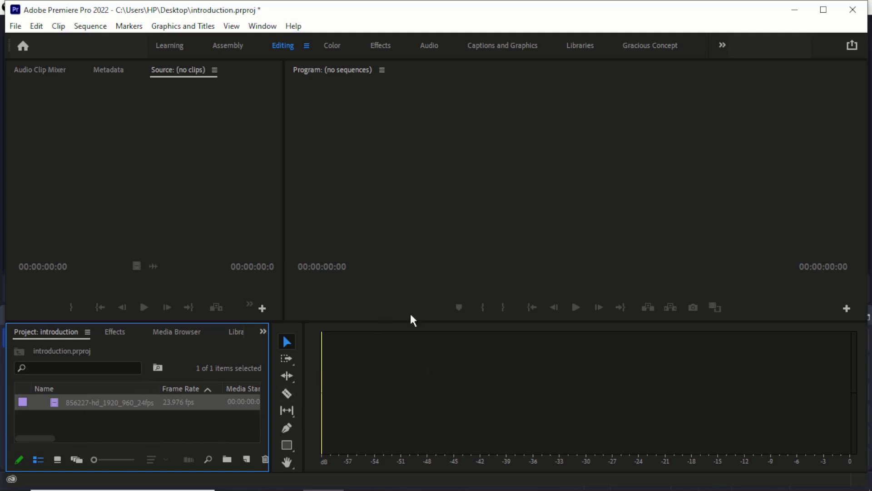
Add 856227-hd_1920_960_24fps.mp4 to the project a second time straight from the Downloads folder window, and maximize the Premiere Pro window
click(827, 17)
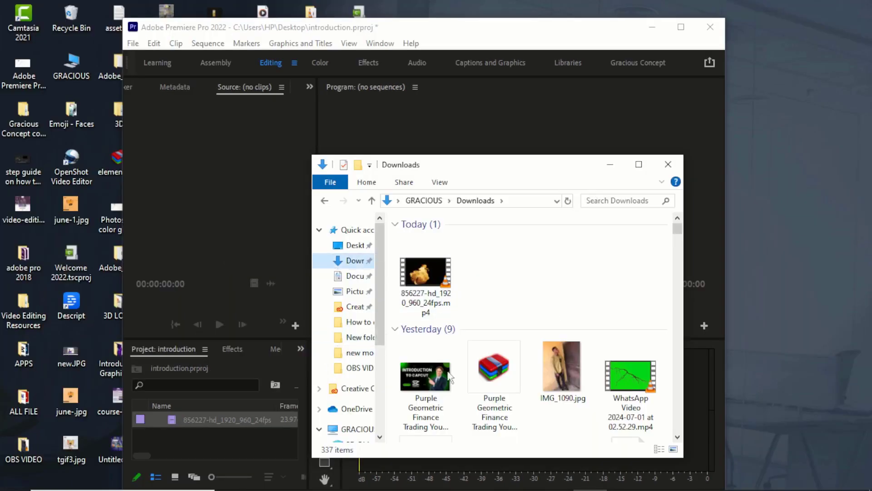
click(466, 36)
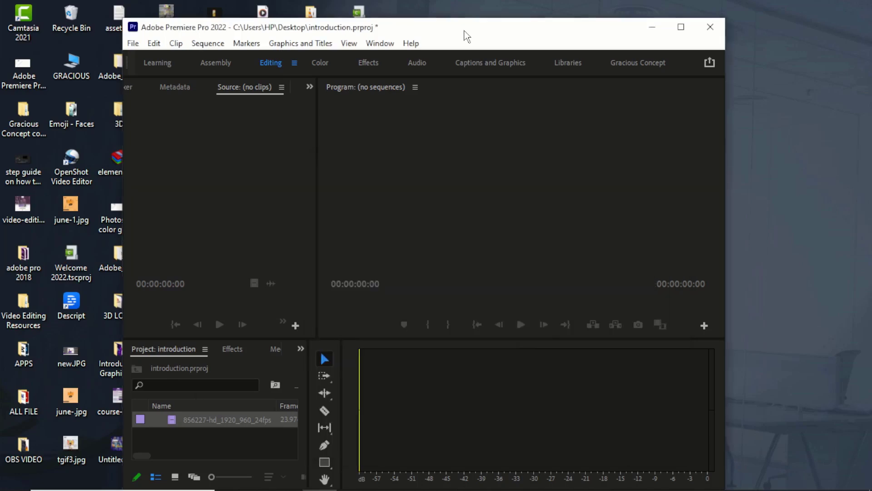
drag(467, 36, 332, 20)
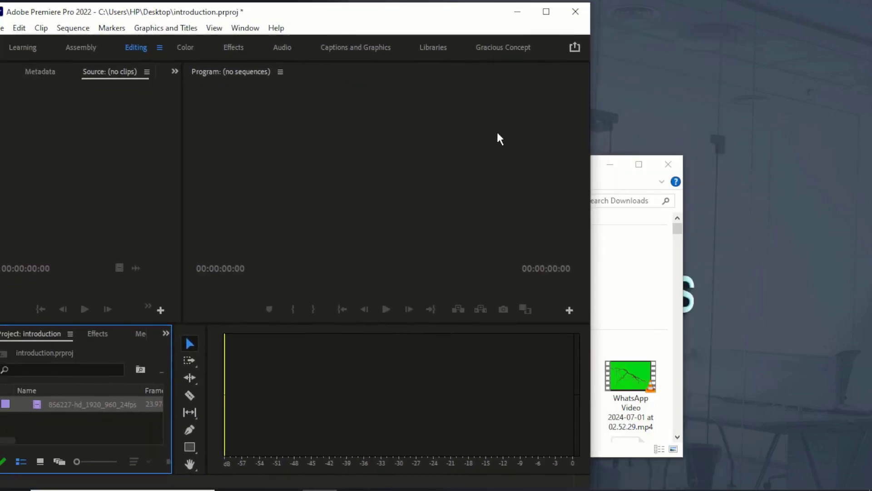
click(645, 264)
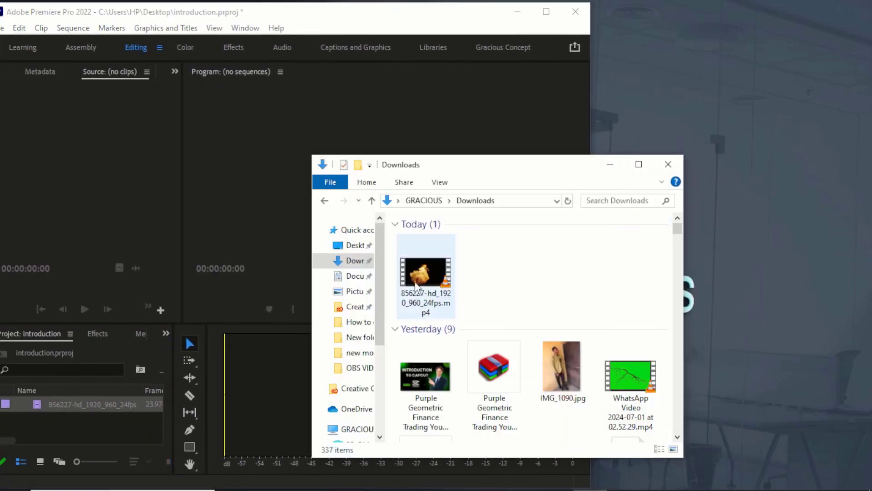
drag(416, 289, 64, 412)
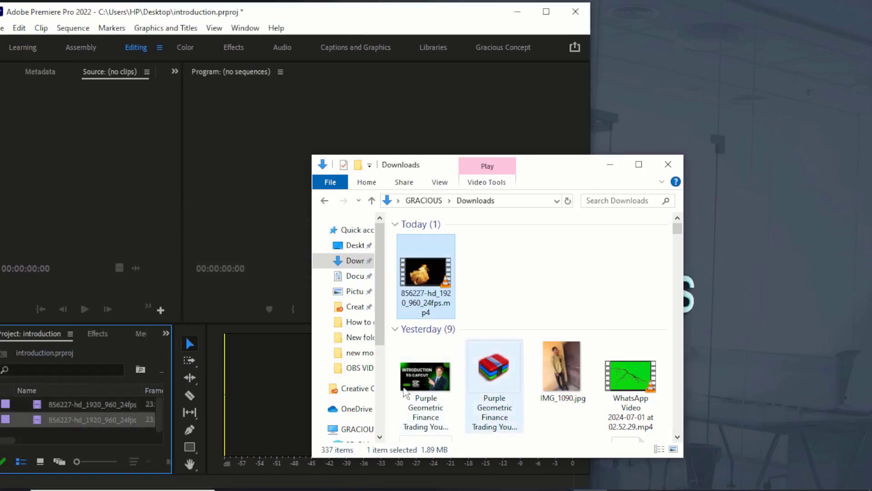
drag(568, 176, 813, 103)
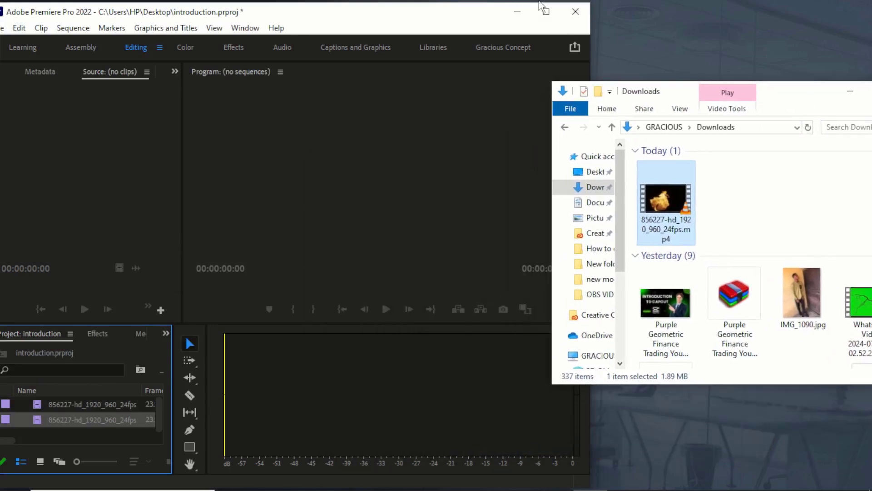
click(546, 10)
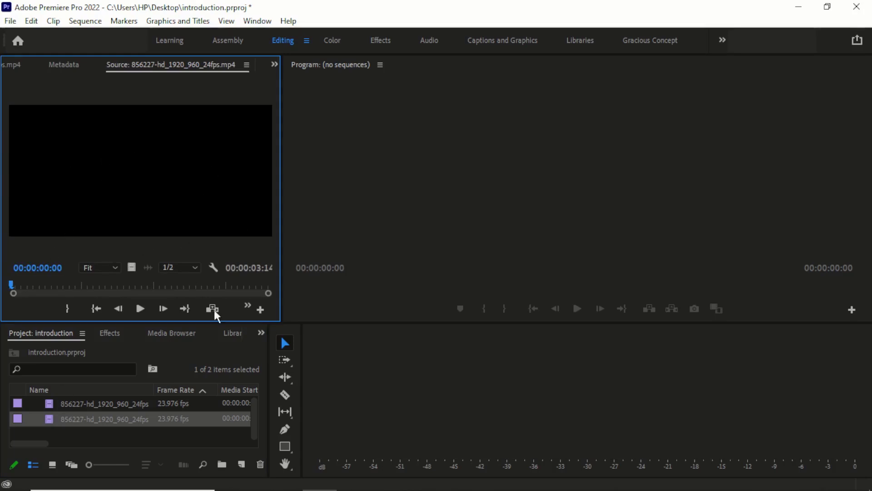
Preview the imported clip in the Source monitor and create a timeline sequence from it
click(141, 308)
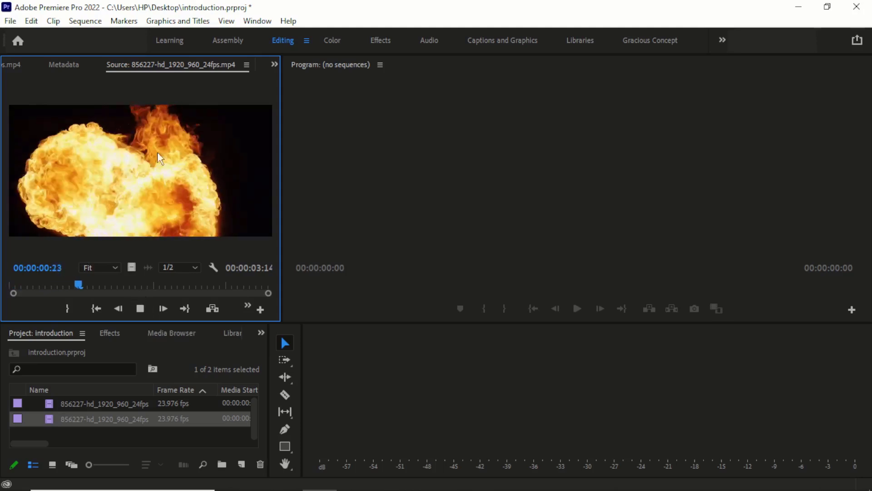
click(141, 308)
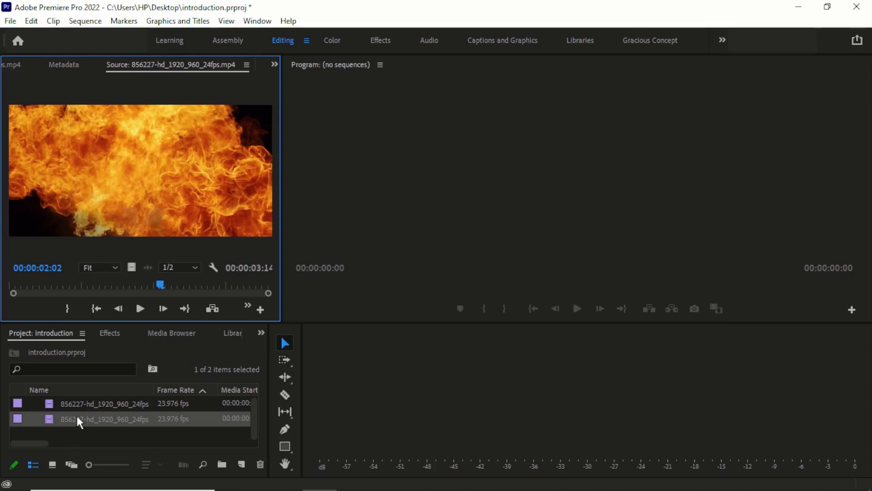
drag(77, 415, 480, 401)
click(54, 402)
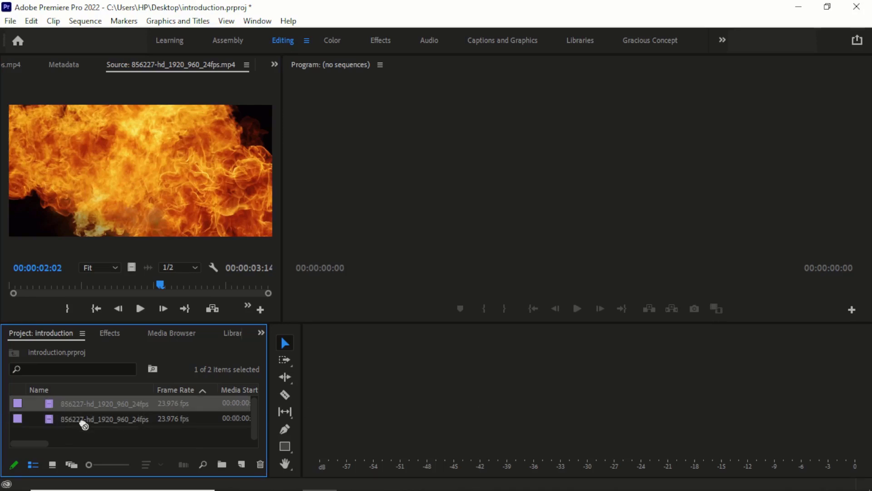
drag(242, 470, 236, 459)
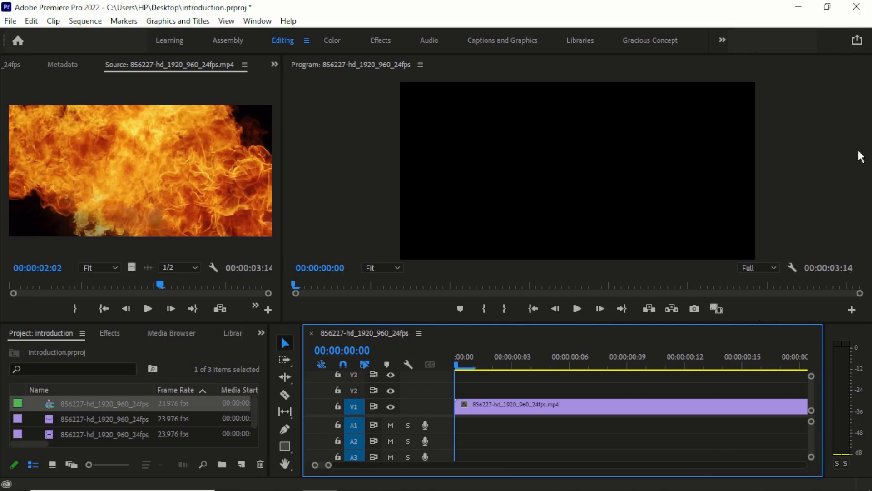
Play the sequence in the Program monitor, stop at 00:00:01:03, and widen the Source monitor slightly
click(576, 309)
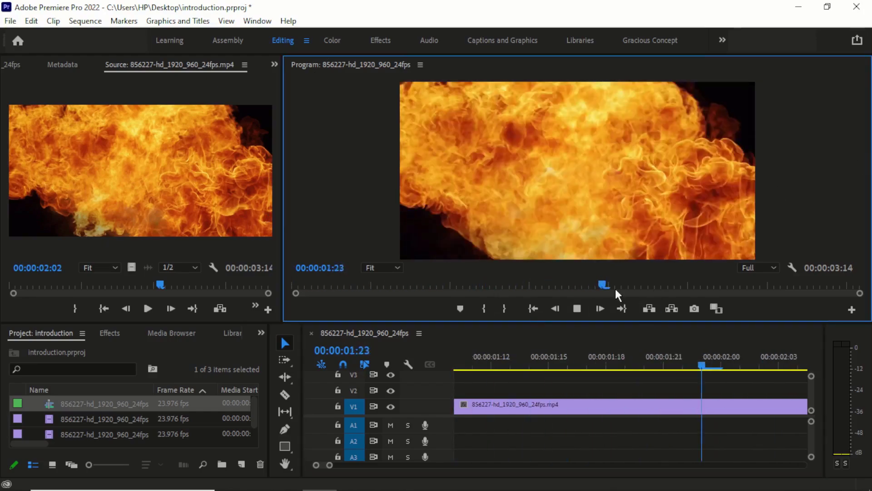
click(577, 309)
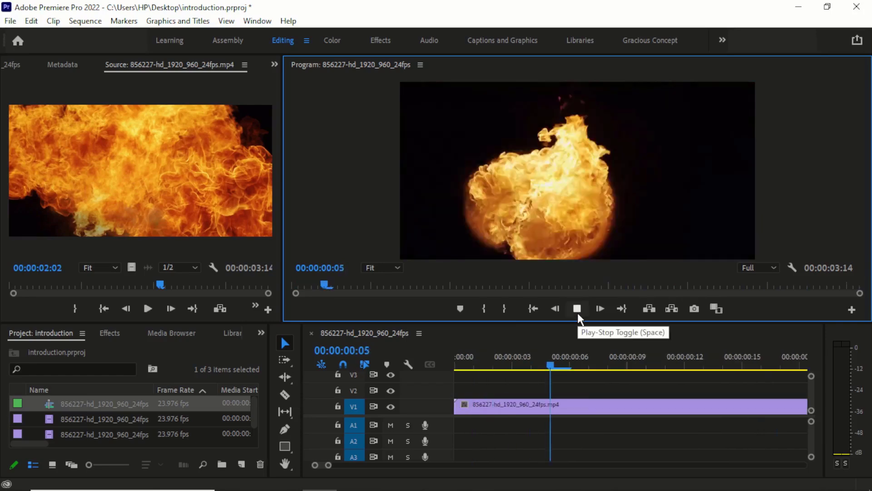
click(577, 309)
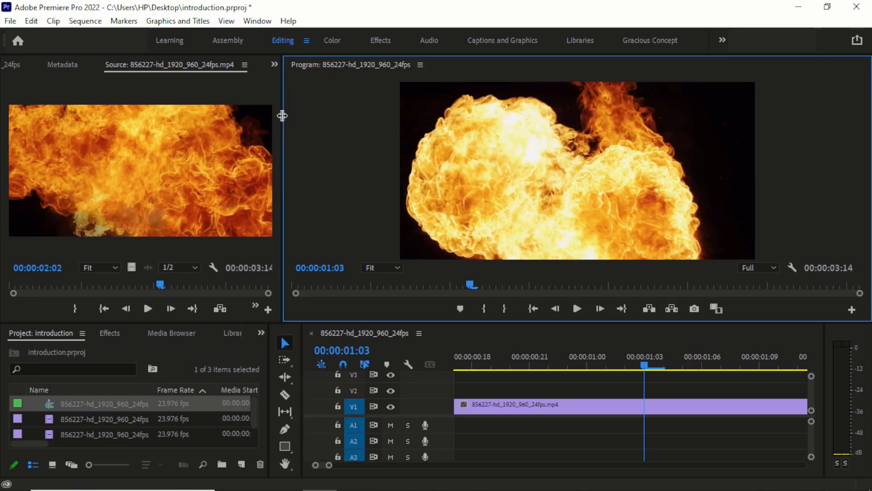
drag(282, 116, 306, 127)
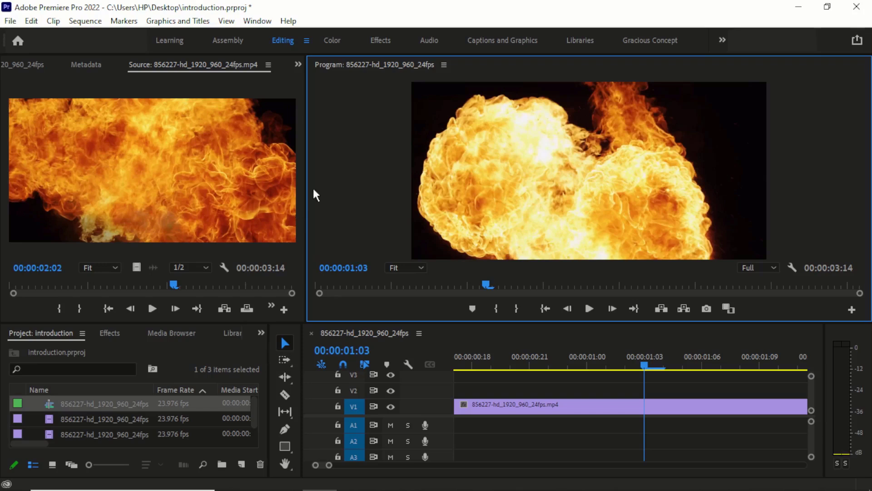
Look into the Presets category of the effects list and switch to the Effects workspace
mouse_move(354, 478)
click(107, 335)
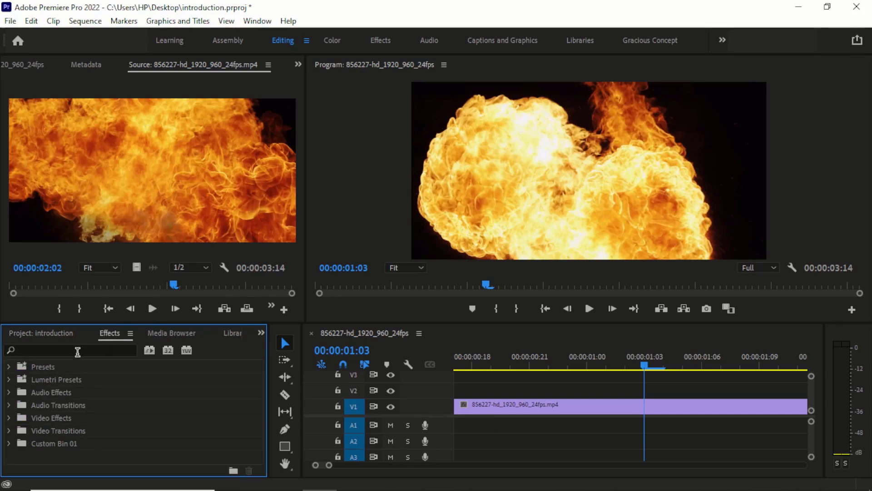
click(8, 366)
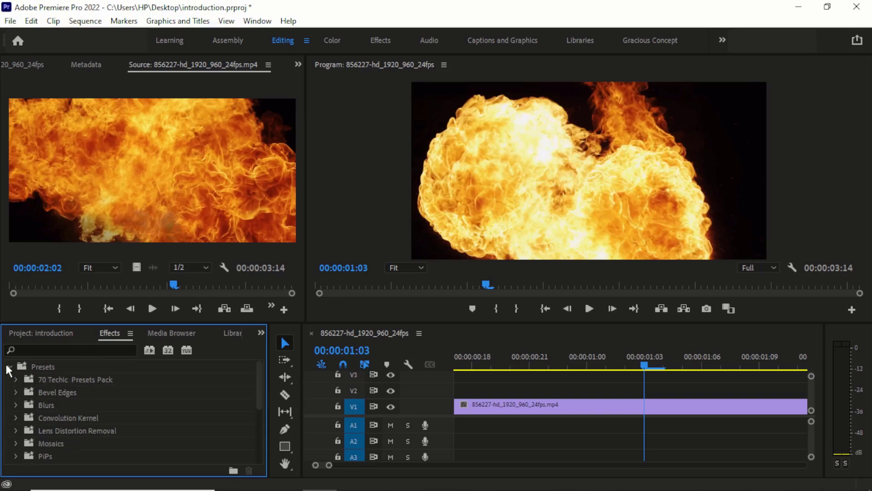
click(8, 366)
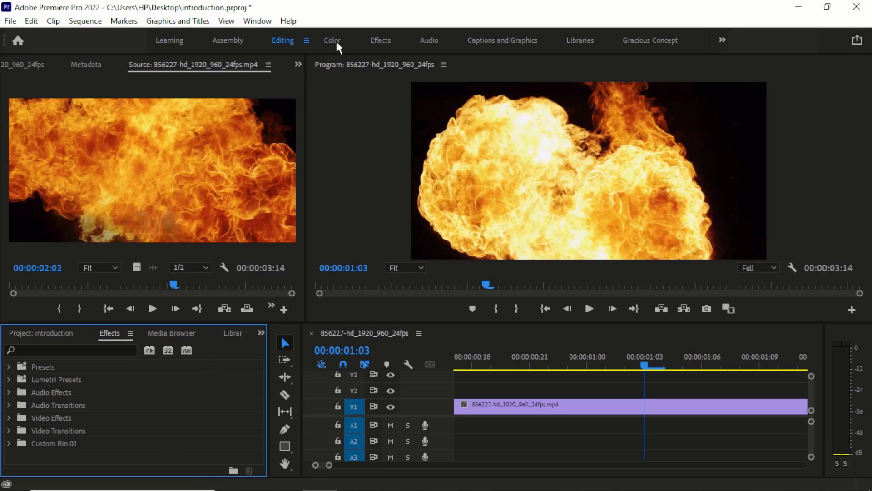
click(380, 42)
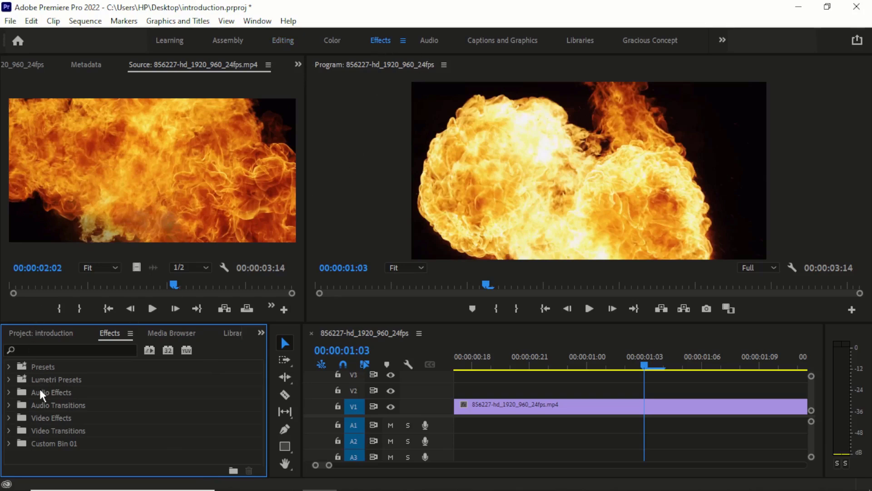
click(335, 41)
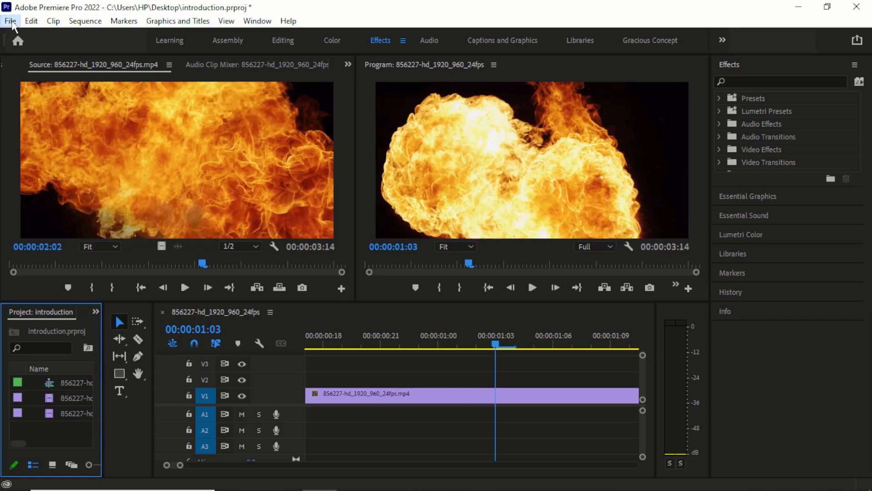
Look over the File commands and the kinds of new items, then switch to the Color workspace and on to the Editing workspace
click(11, 22)
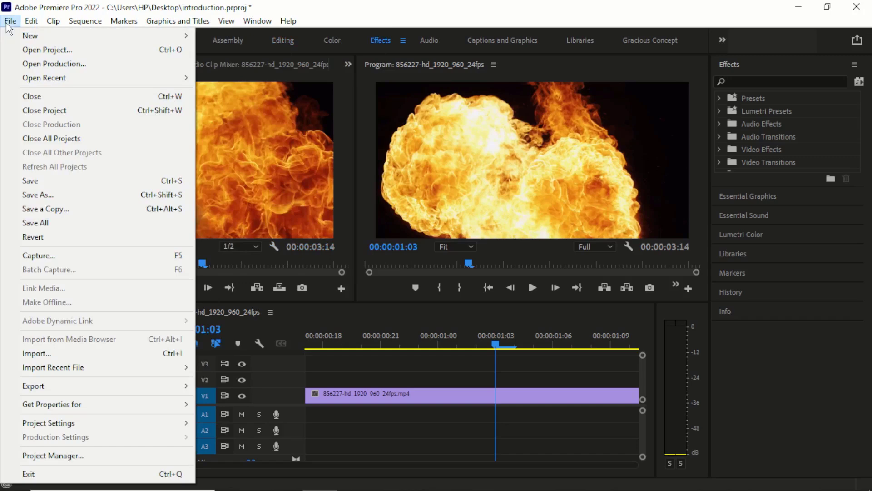
mouse_move(27, 36)
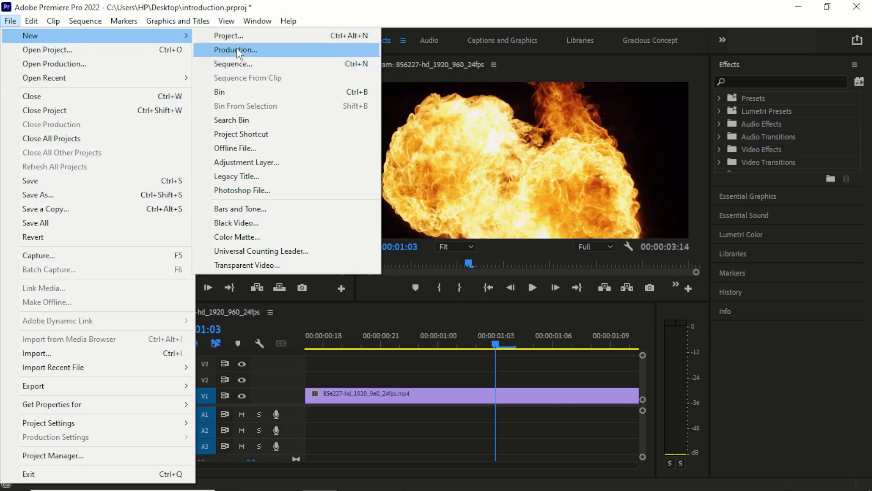
mouse_move(188, 374)
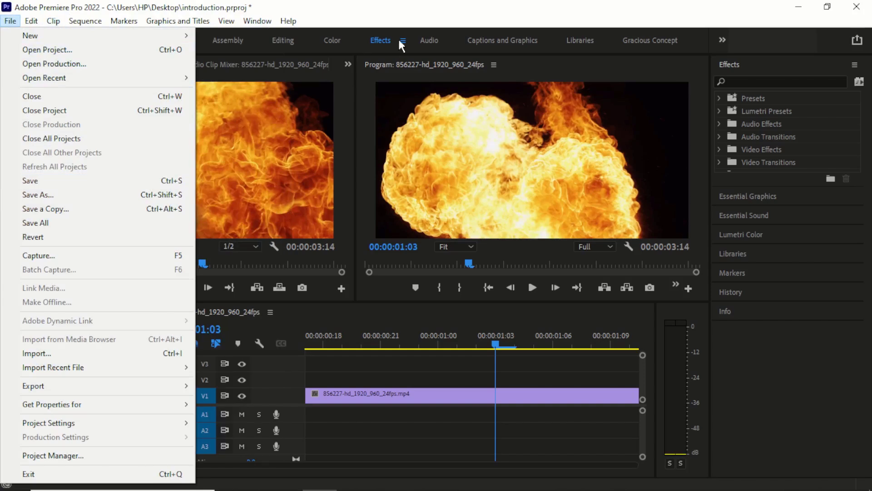
click(359, 34)
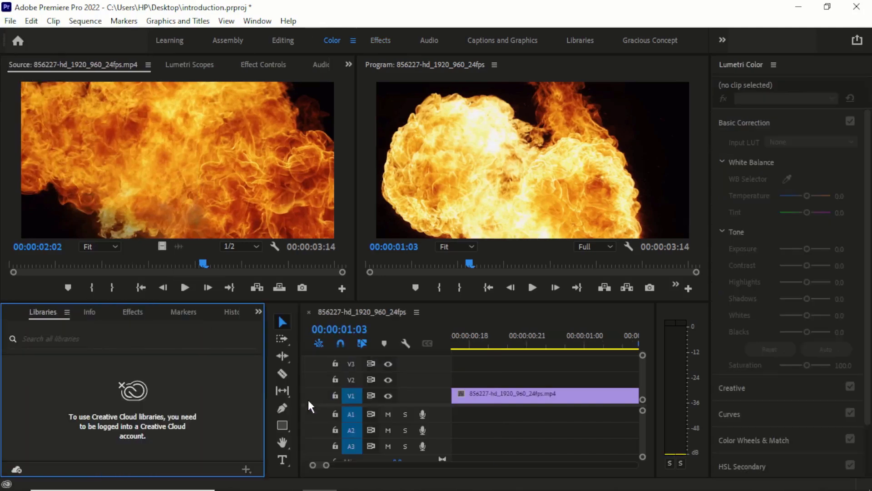
click(282, 40)
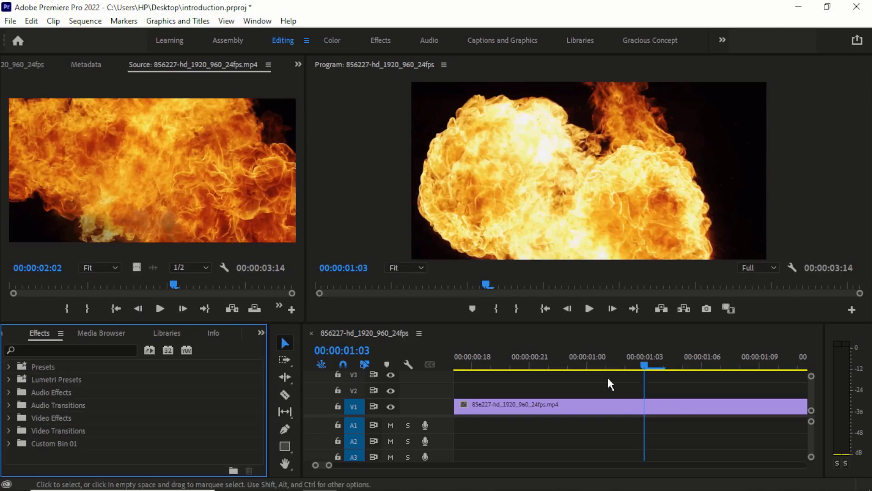
Zoom the timeline out to show the whole clip, scrub through it, and place the playhead at 00:00:00:13
click(541, 409)
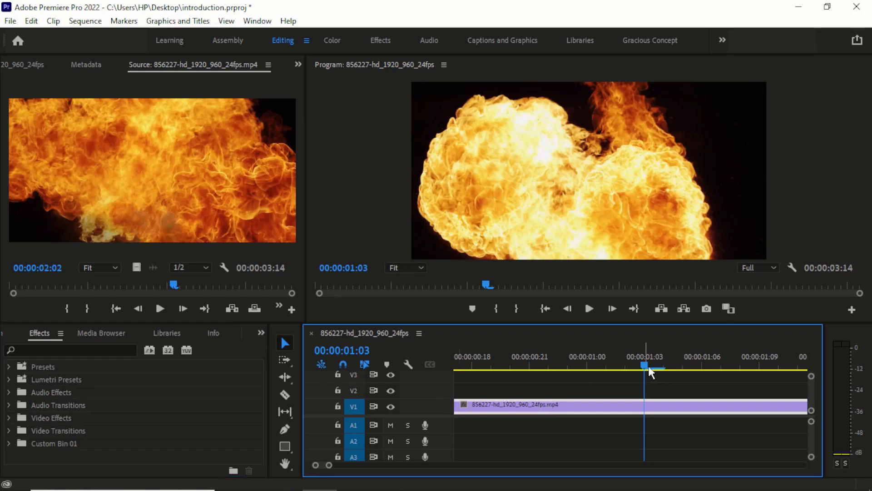
drag(643, 362, 424, 356)
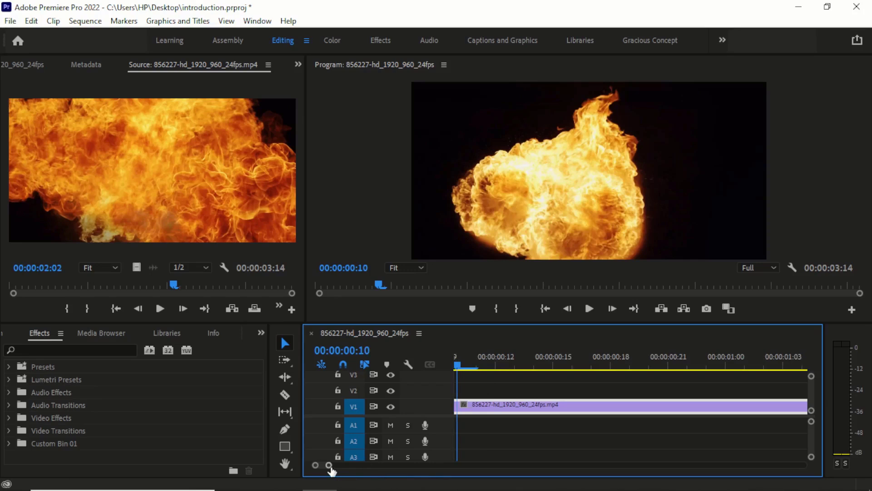
drag(330, 468, 399, 479)
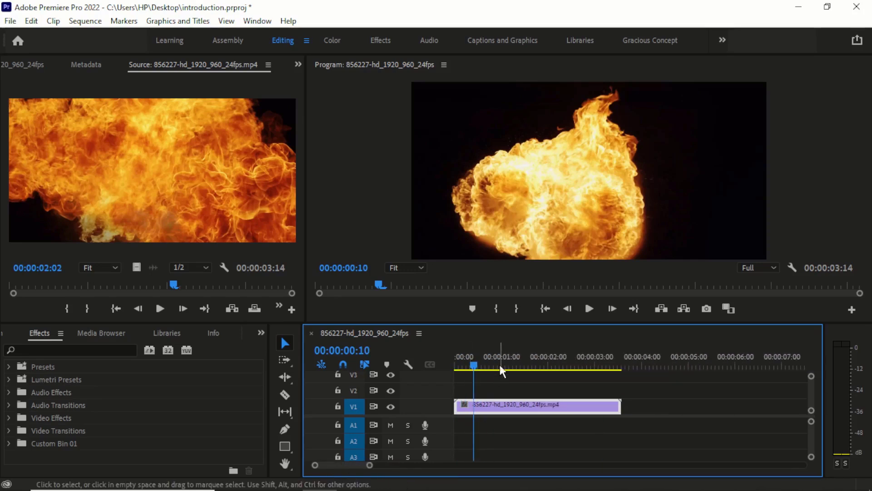
drag(472, 365, 518, 413)
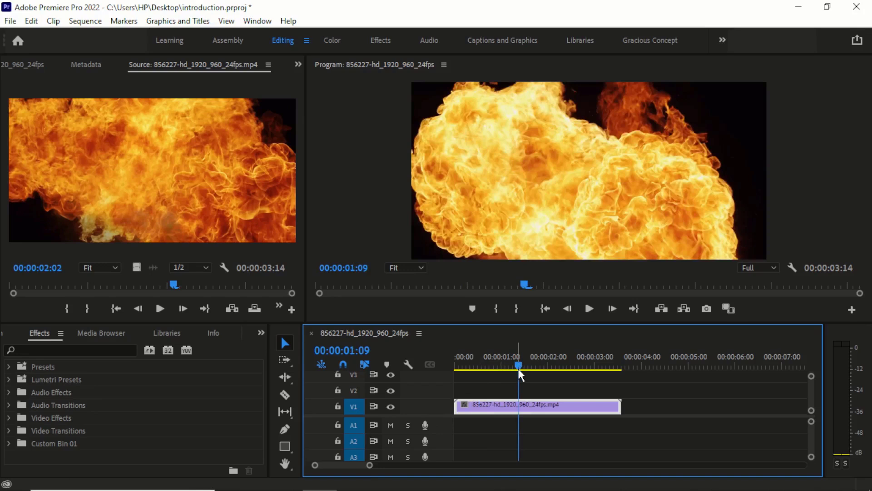
key(Home)
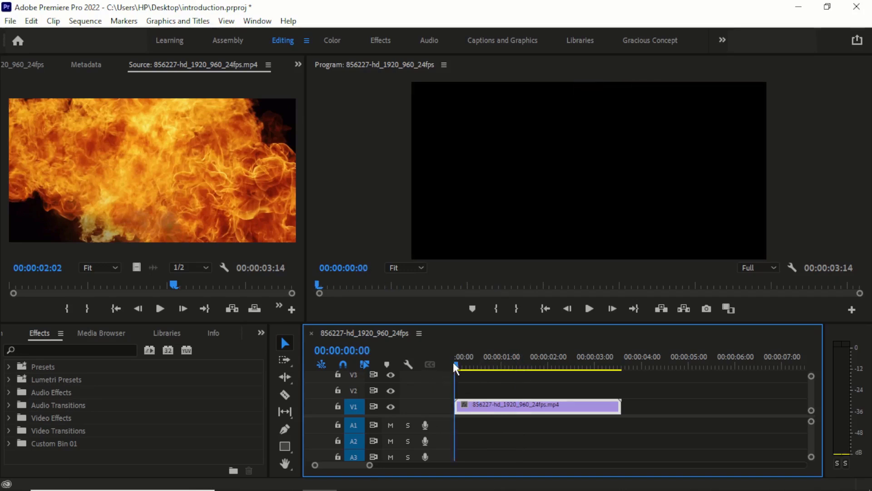
drag(456, 366, 480, 378)
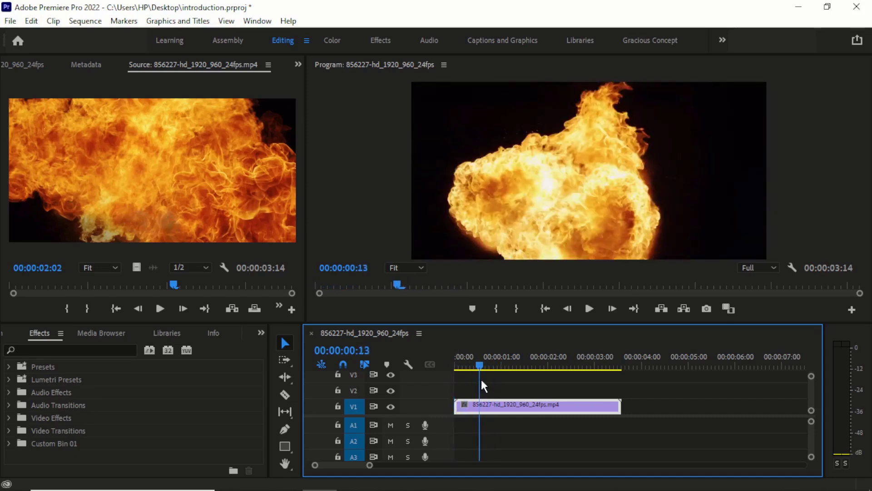
Split the V1 clip at the playhead with the Razor tool and return to the Selection tool
click(700, 416)
click(573, 411)
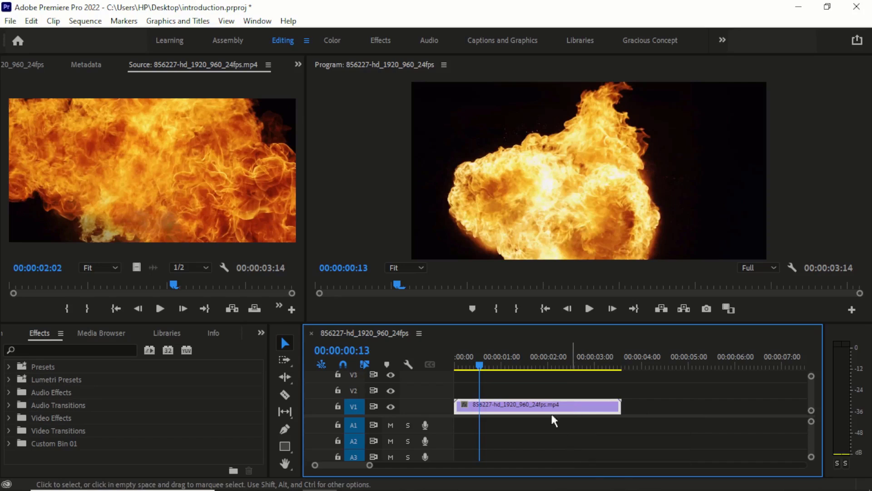
key(c)
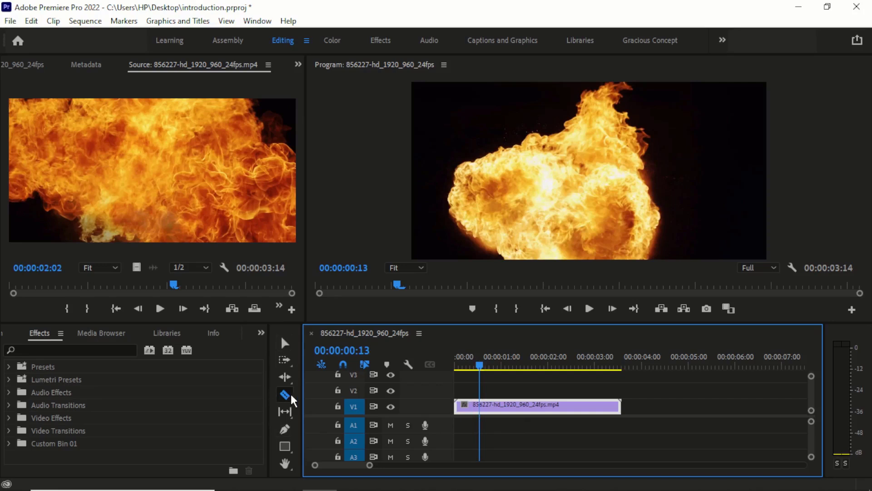
click(480, 406)
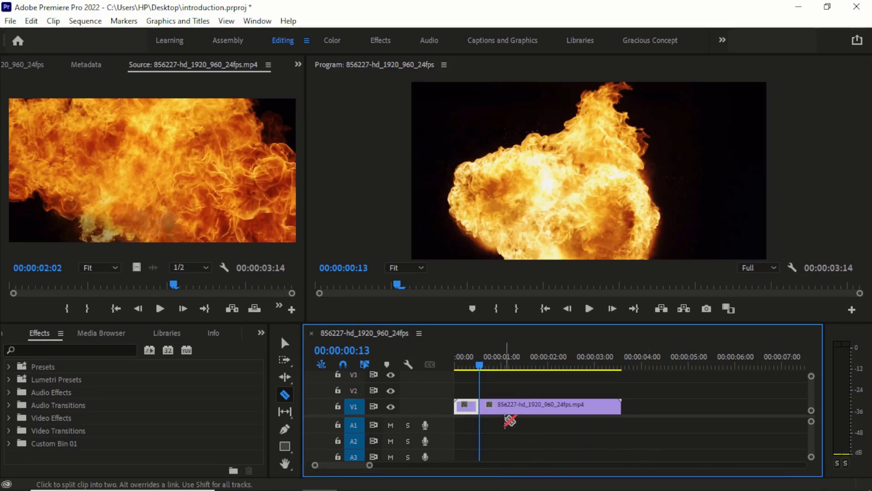
key(v)
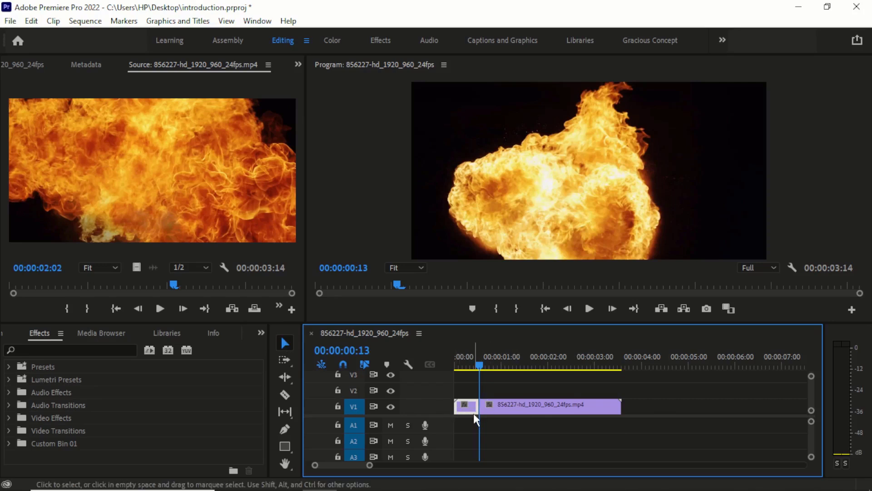
Delete the short first segment of the clip, select the gap it leaves, and undo the deletion
key(Delete)
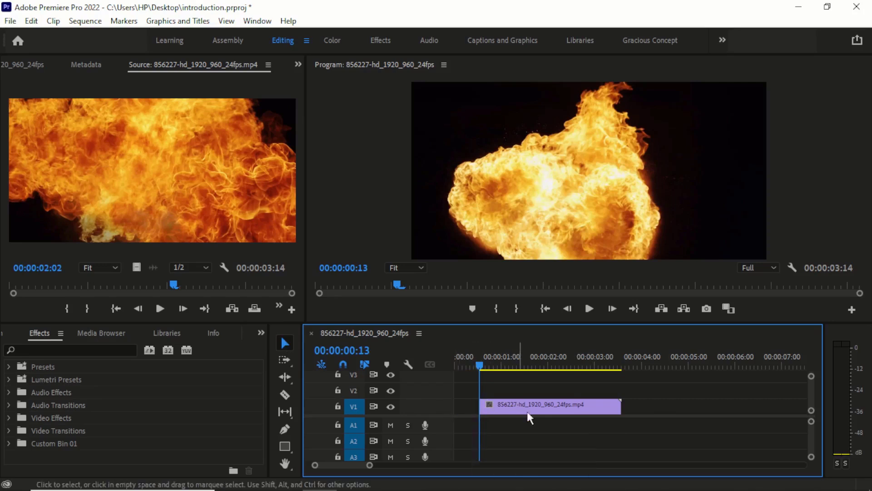
click(470, 407)
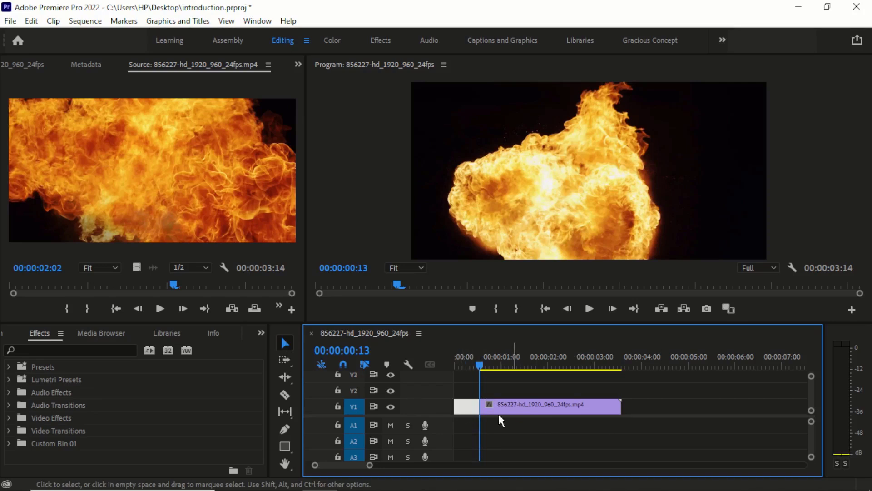
click(464, 388)
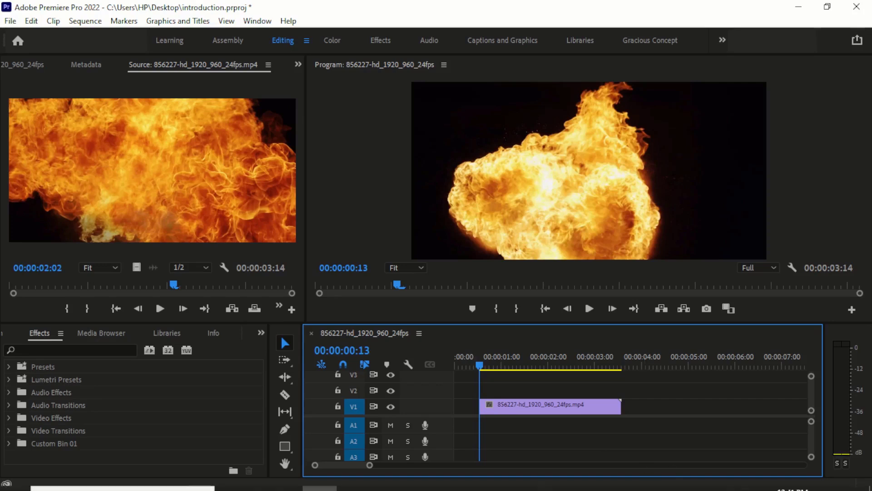
key(ctrl+z)
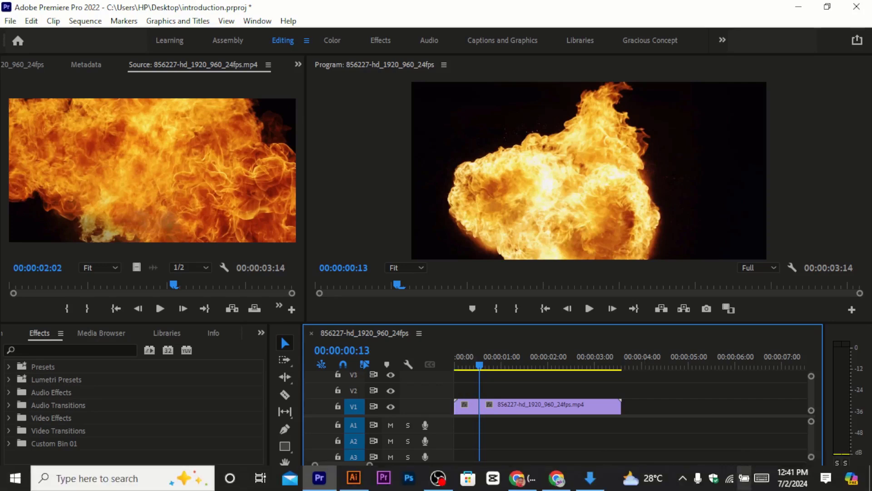
Ripple delete the short first segment on V1 so the remaining clip closes the gap
click(473, 407)
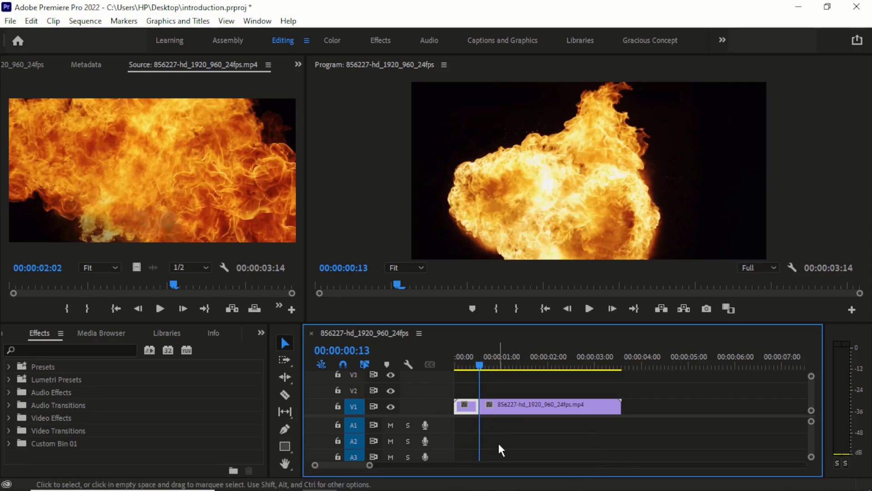
key(Delete)
key(ctrl+z)
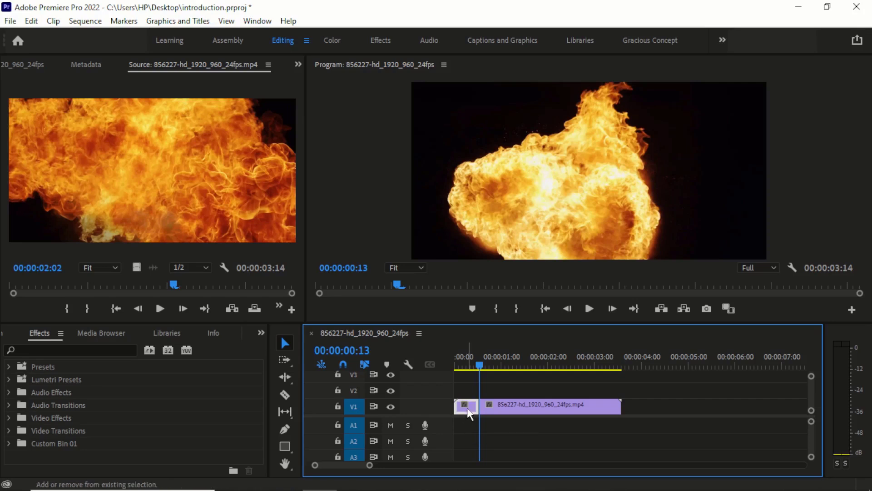
key(shift+Delete)
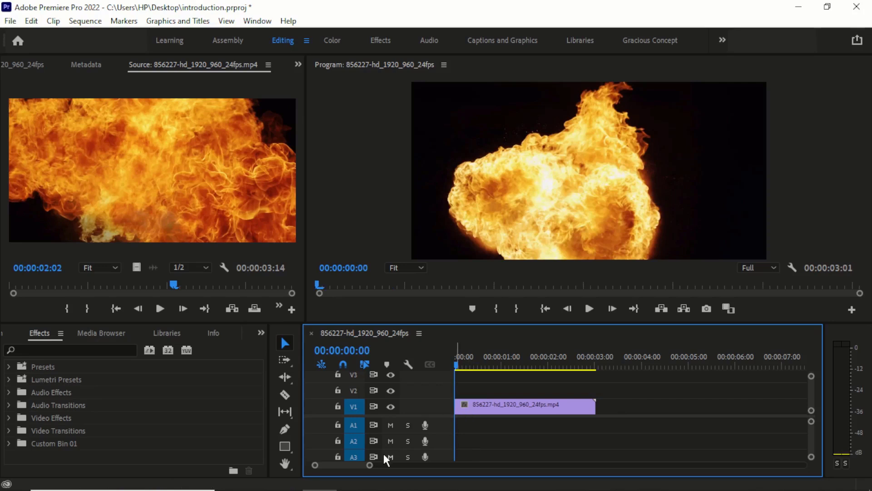
Move the playhead to 00:00:00:21 and make the timeline panel taller
click(571, 405)
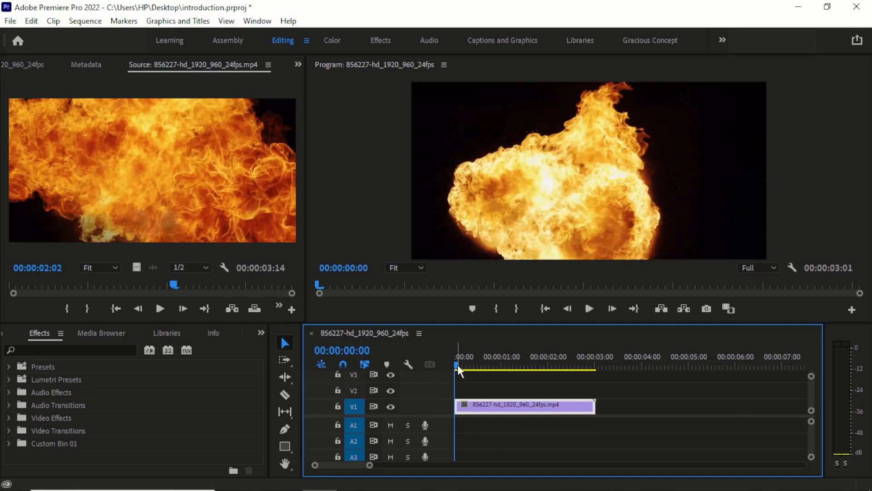
drag(457, 365, 497, 386)
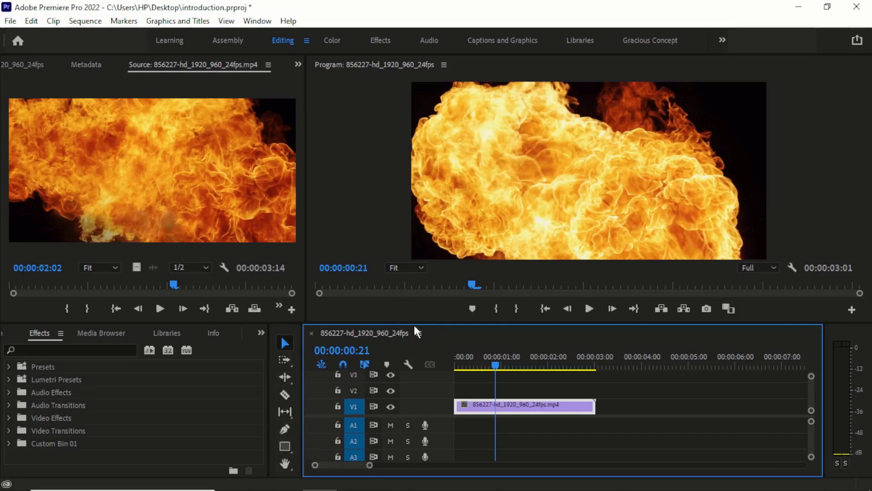
drag(413, 321, 416, 292)
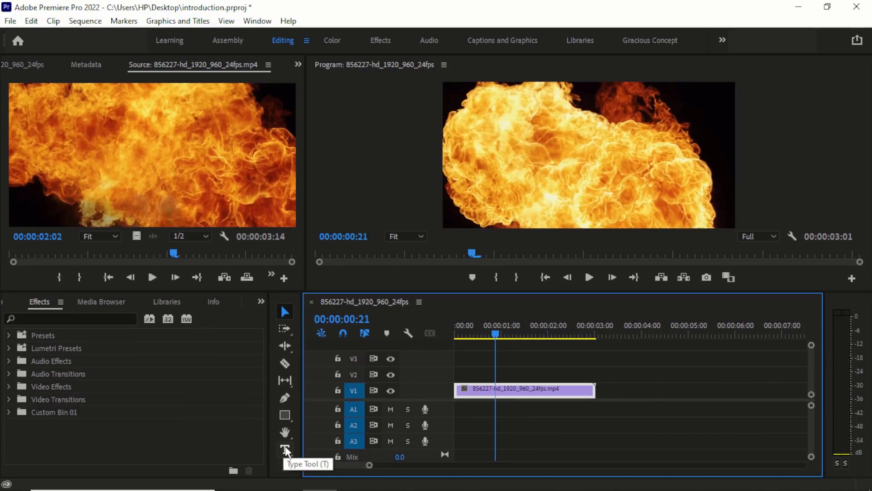
Add the title text INTRODUCTION near the top of the video frame with the Type tool
click(285, 449)
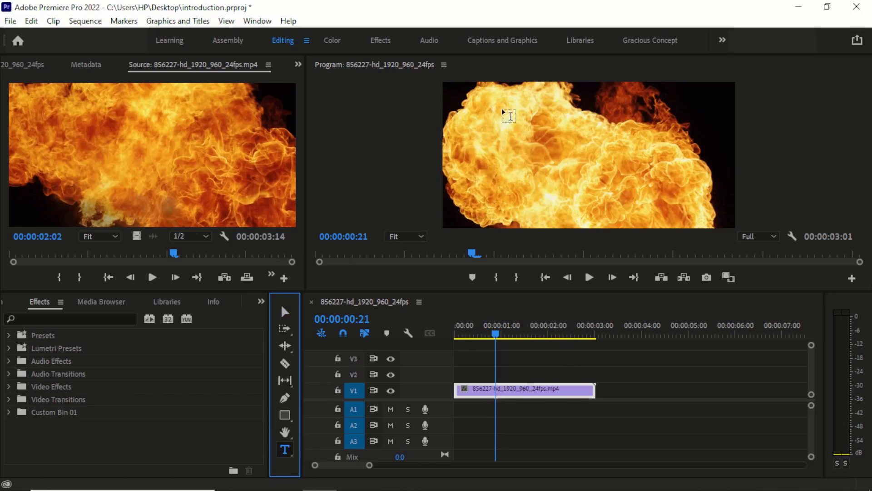
click(552, 139)
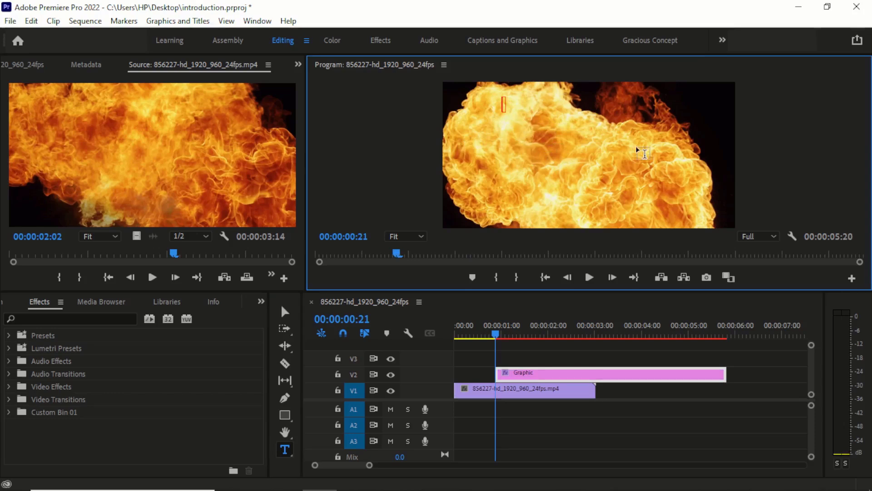
text(INTRODU)
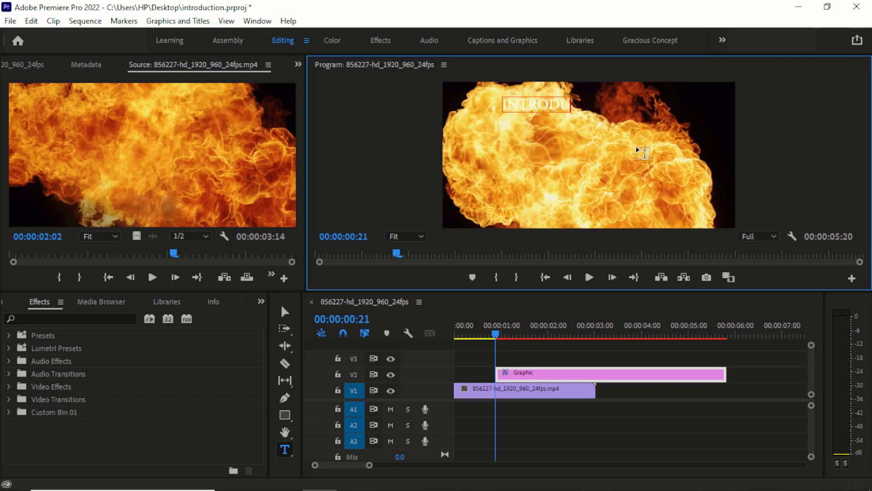
key(BackSpace)
text(CTION)
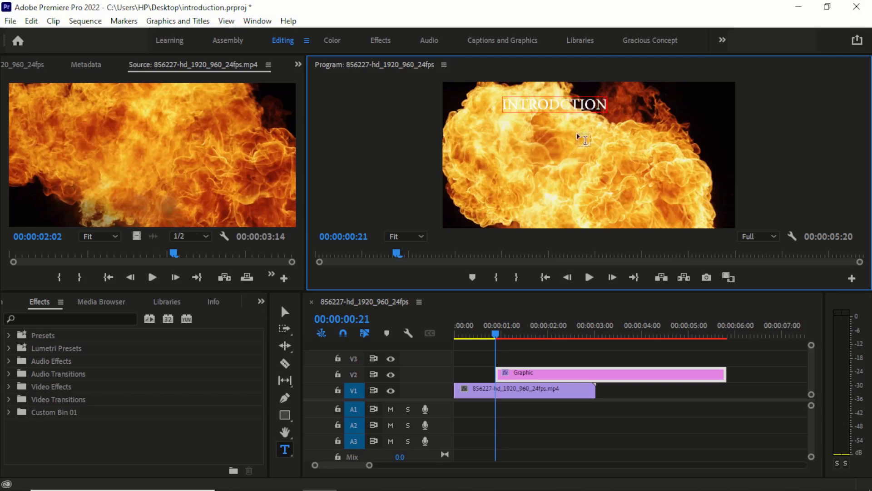
click(561, 106)
text(U)
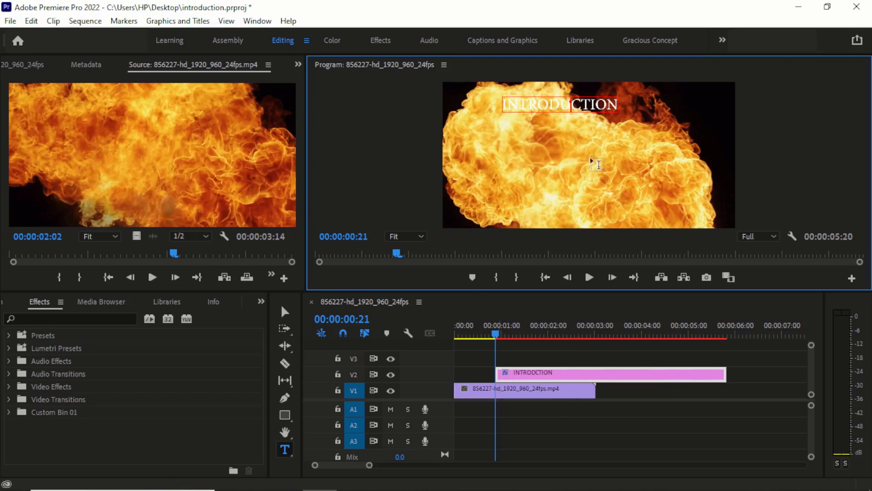
click(613, 426)
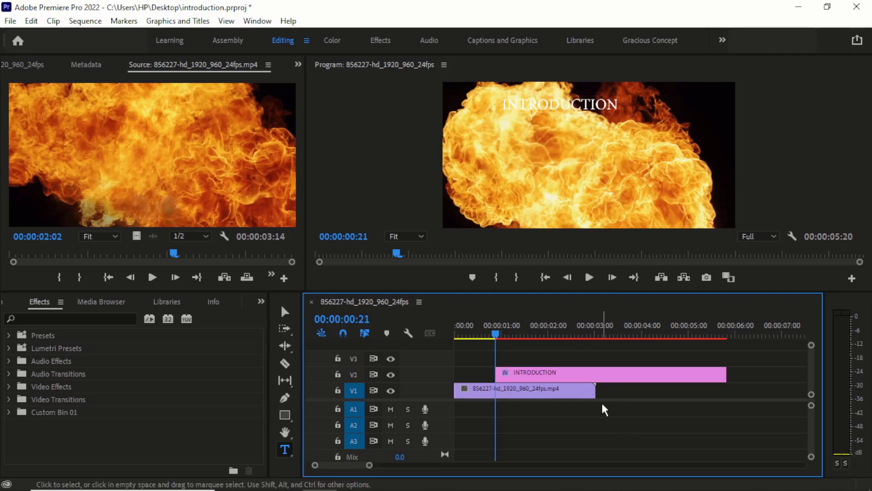
Select the INTRODUCTION title in the Program monitor with the Selection tool and look through its Effect Controls properties
click(585, 374)
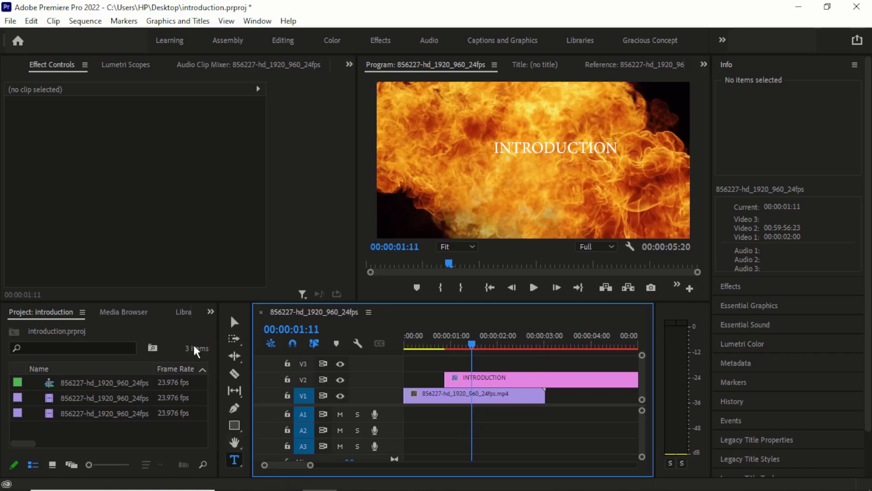
click(236, 330)
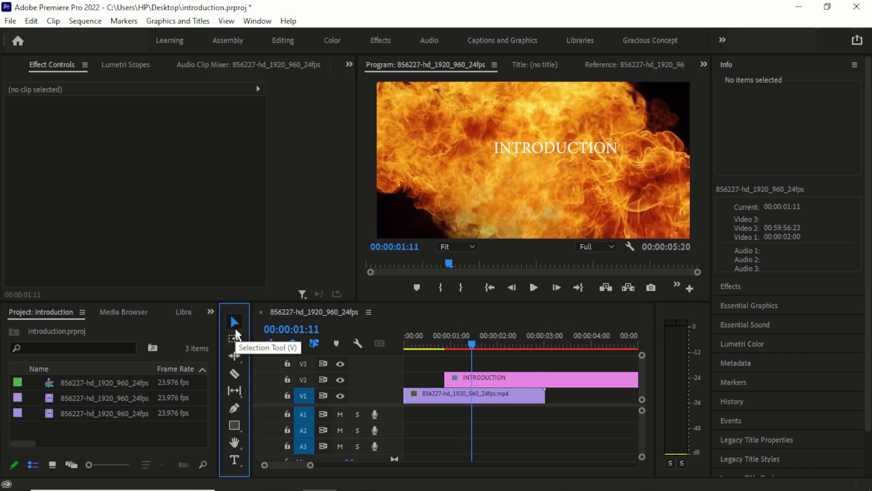
click(555, 156)
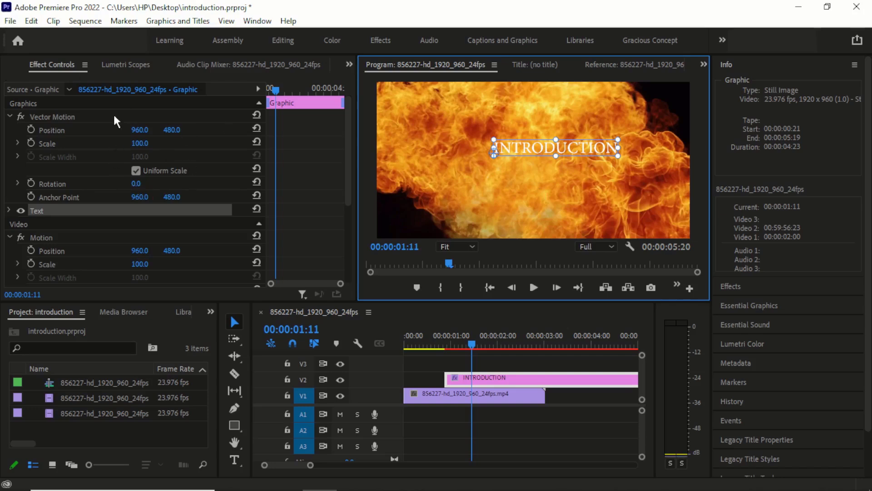
scroll(113, 113, down, 2)
scroll(40, 118, down, 1)
scroll(39, 131, up, 2)
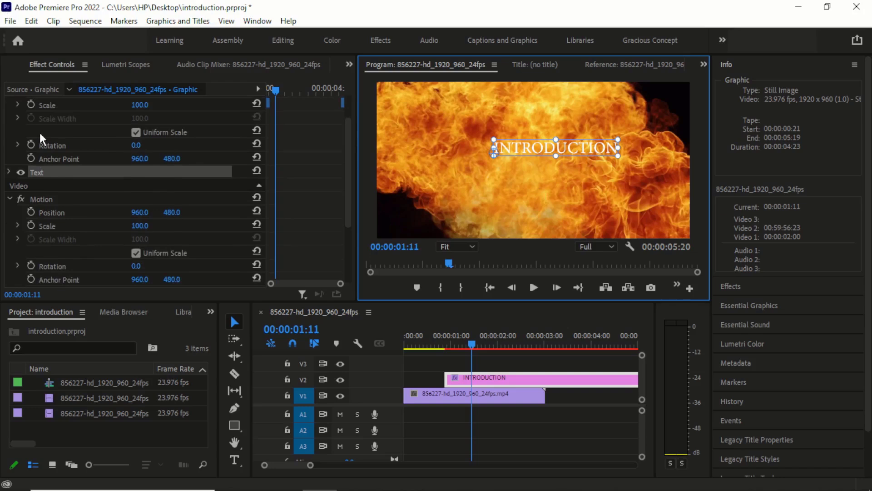
Expand the INTRODUCTION title's Text properties in Effect Controls and set its source text font to News706 BT
scroll(45, 139, up, 3)
scroll(46, 139, down, 6)
scroll(42, 145, up, 6)
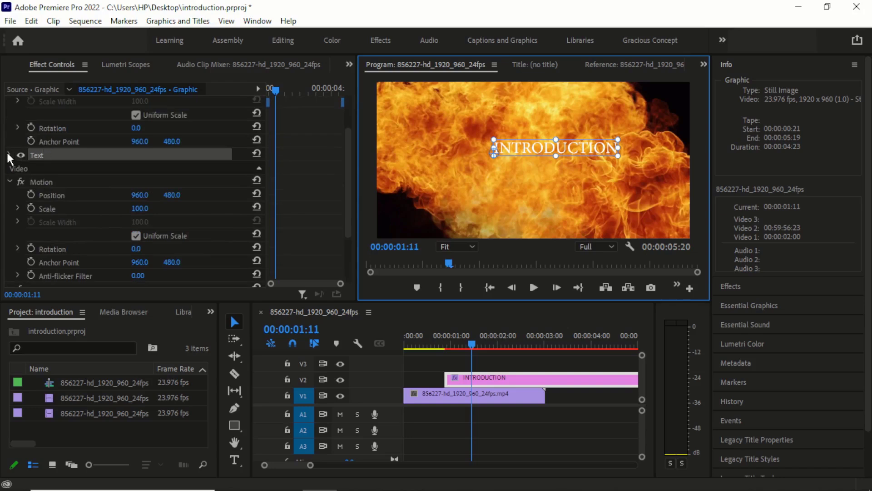
click(10, 155)
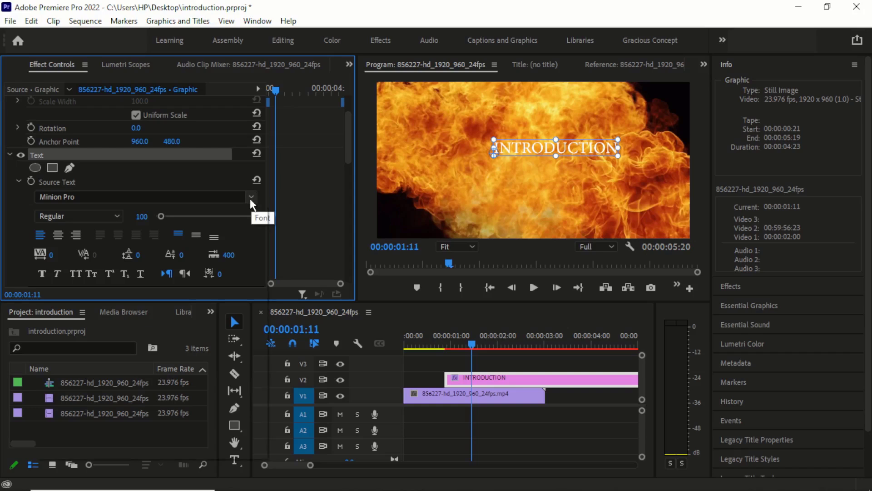
click(187, 196)
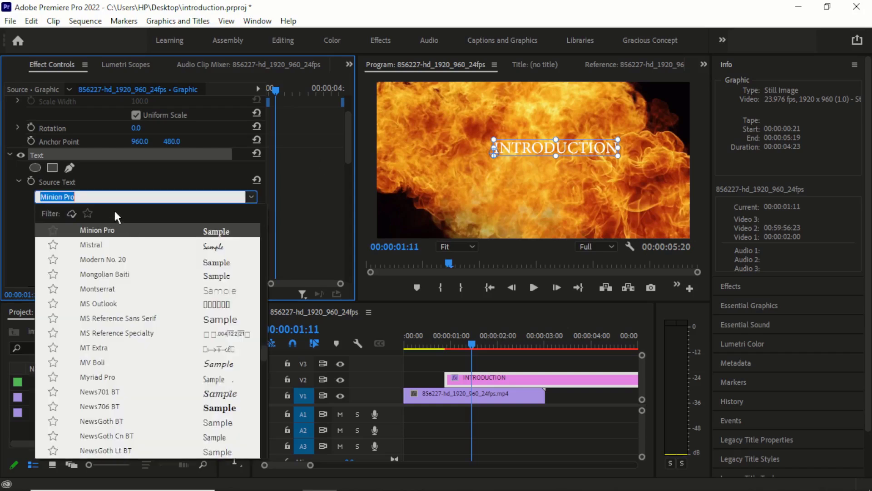
scroll(103, 209, down, 2)
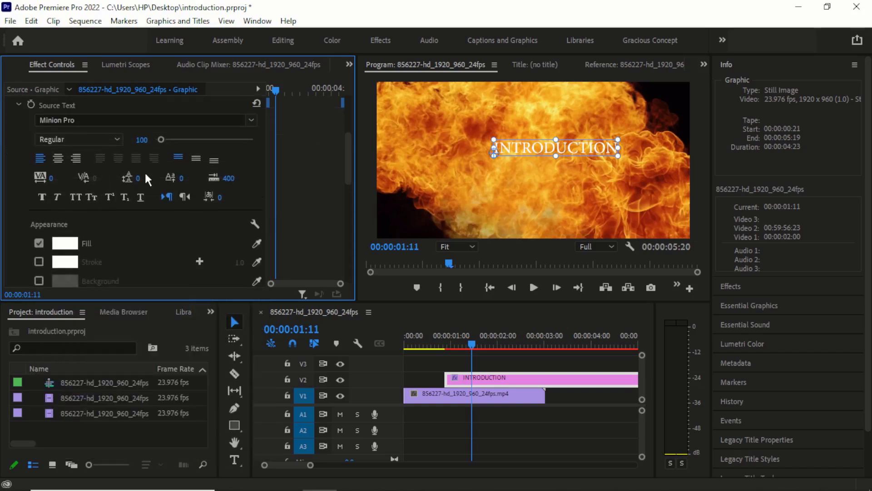
click(250, 133)
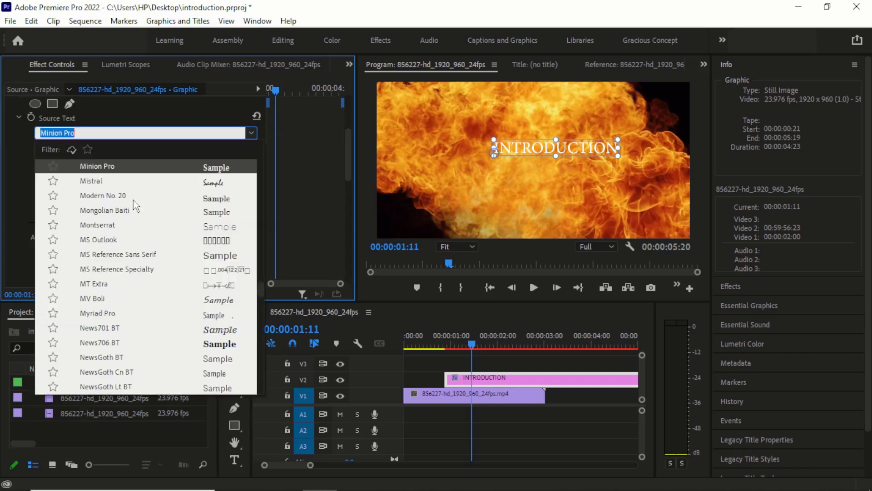
scroll(87, 237, down, 2)
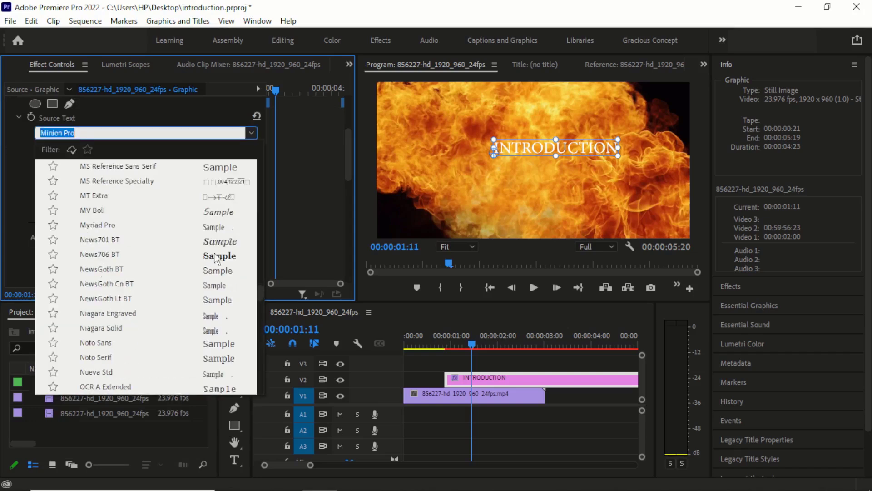
click(216, 255)
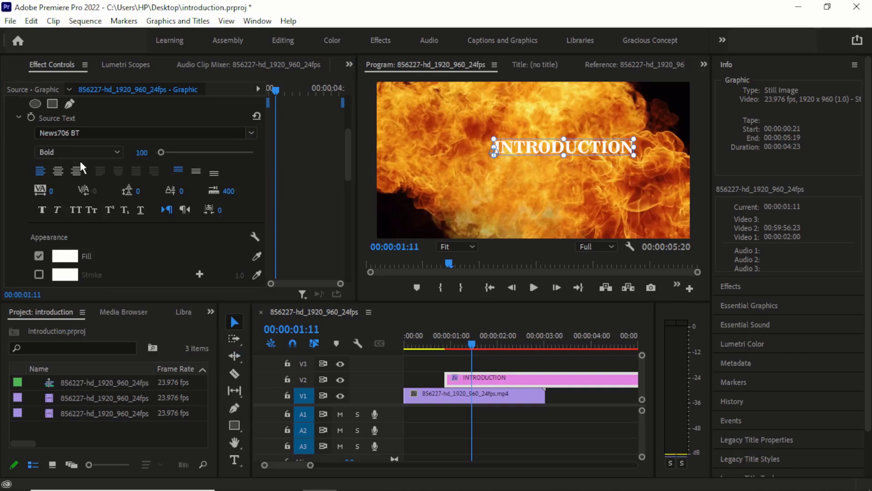
Switch the title's font to NewsGoth BT and back to News706 BT
scroll(144, 154, up, 1)
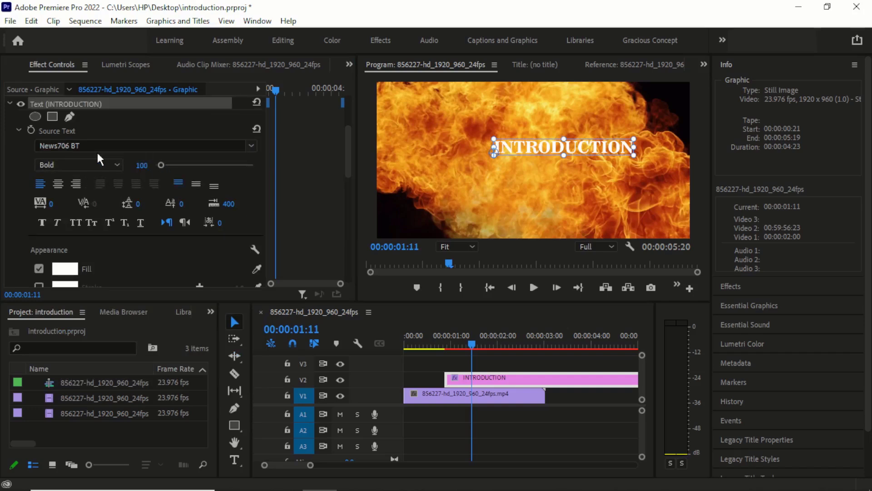
scroll(92, 144, down, 1)
scroll(71, 273, down, 1)
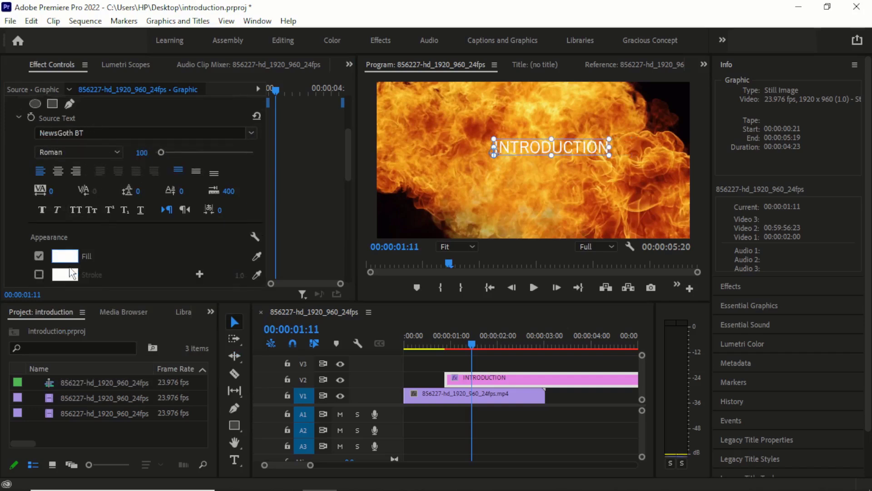
scroll(75, 181, up, 1)
click(250, 145)
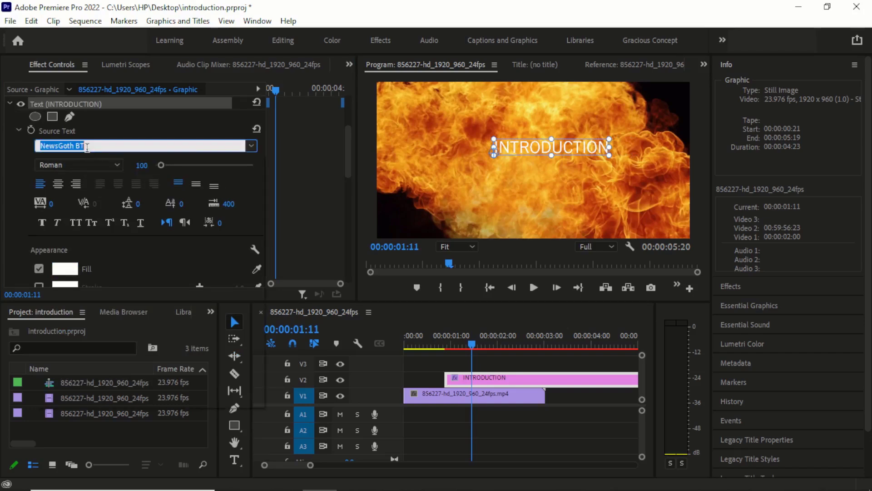
scroll(220, 316, down, 3)
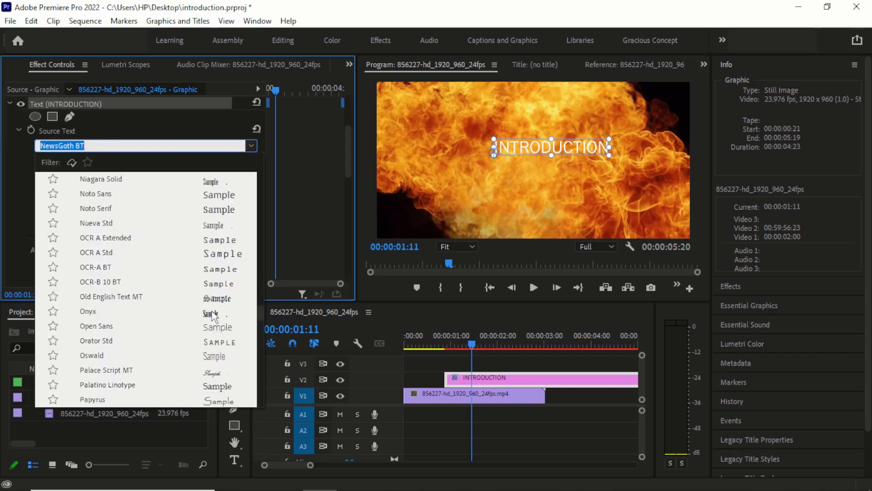
scroll(220, 314, up, 8)
click(222, 237)
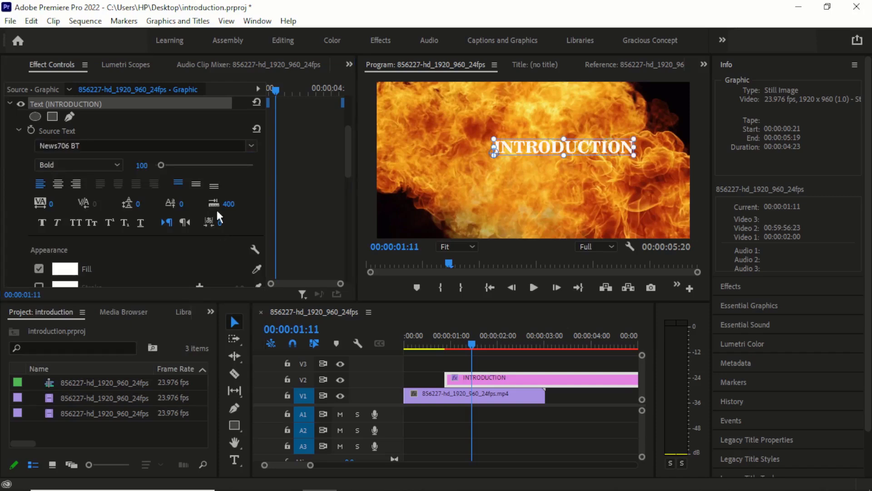
Set the INTRODUCTION title's fill to solid dark red, hex 9F2828
scroll(93, 266, down, 1)
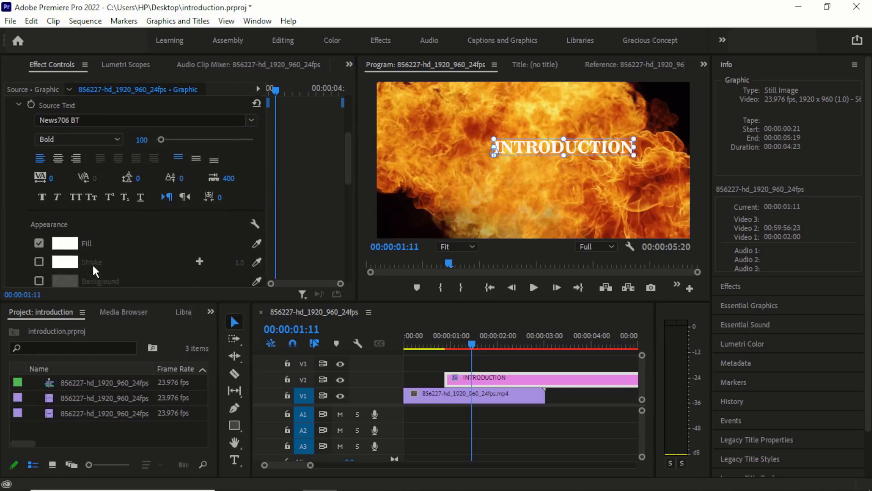
click(65, 243)
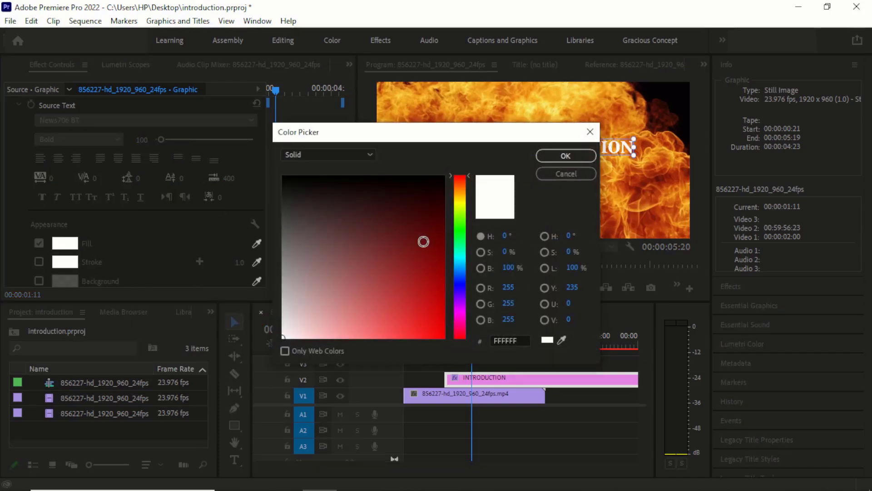
drag(422, 242, 431, 316)
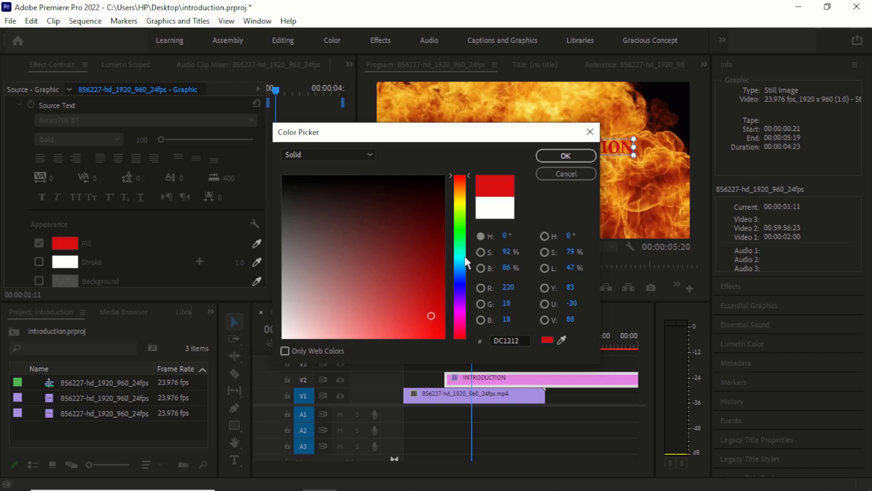
click(493, 210)
drag(435, 194, 403, 279)
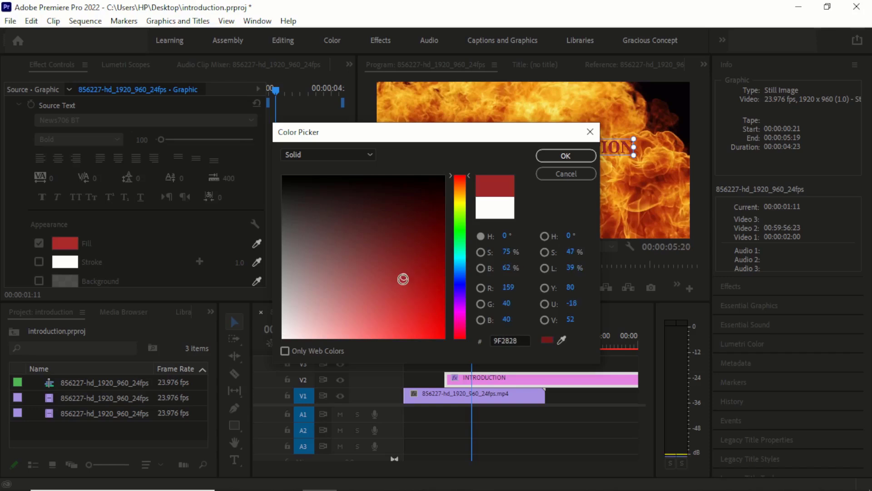
click(565, 155)
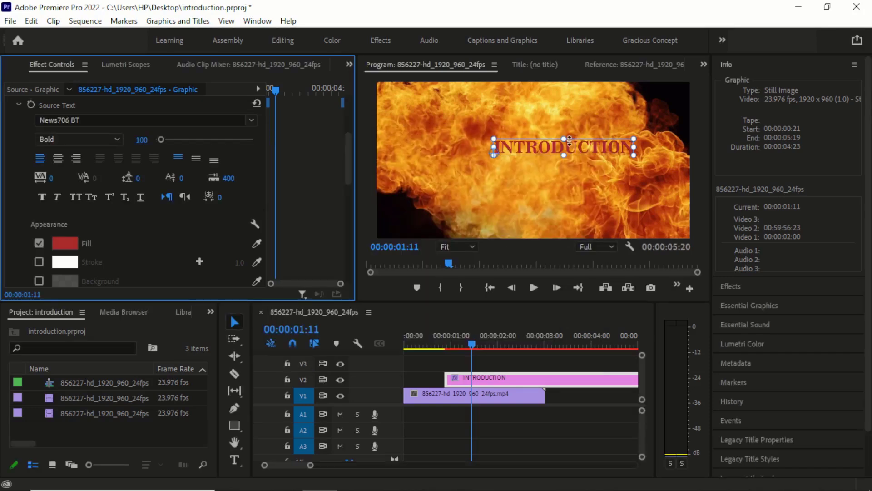
Enable a white stroke on the INTRODUCTION title and set the stroke width to 100
click(42, 264)
scroll(114, 263, down, 1)
click(77, 236)
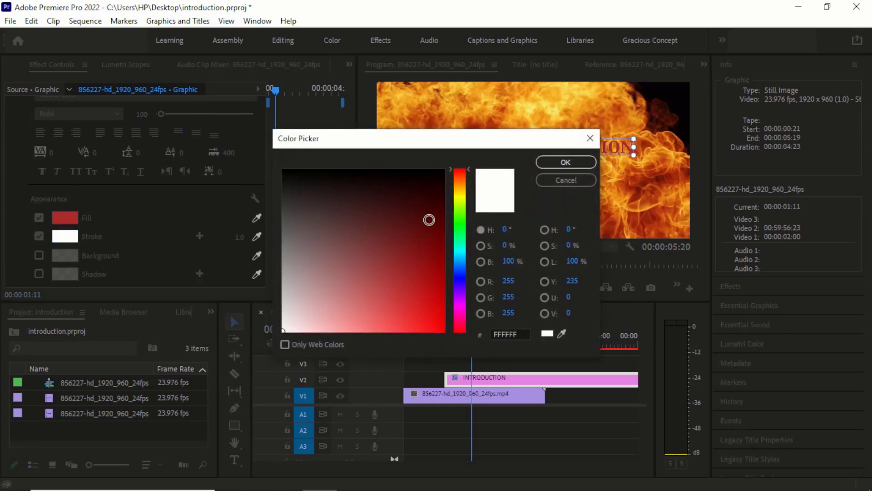
mouse_move(429, 220)
mouse_down()
mouse_move(435, 239)
mouse_move(419, 181)
mouse_up()
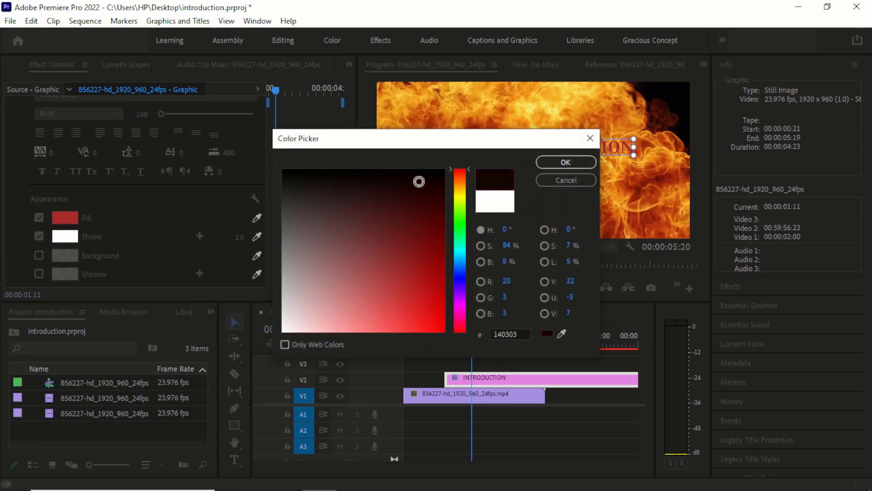
click(482, 203)
click(567, 160)
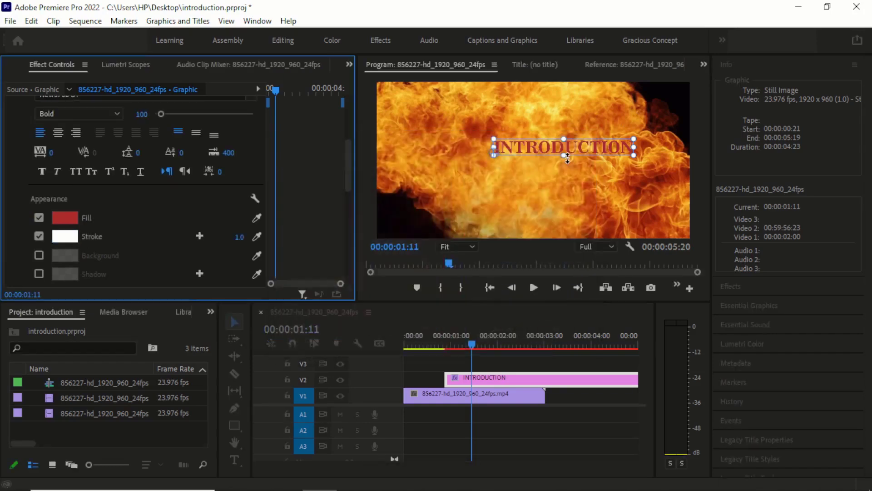
scroll(163, 237, down, 1)
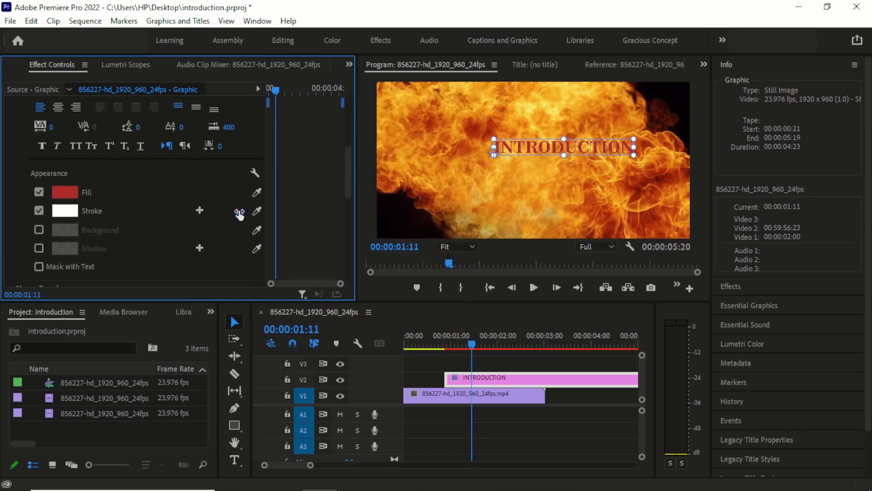
drag(239, 211, 284, 211)
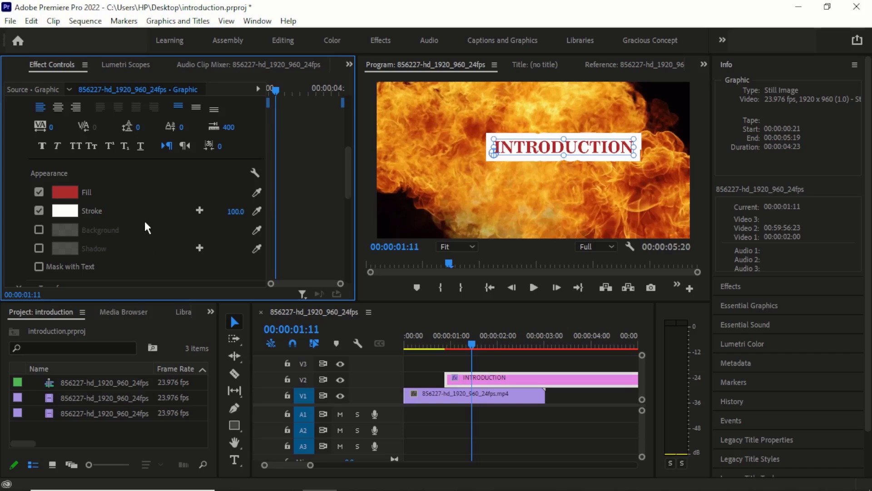
Review the title's motion and text properties in Effect Controls and its placement along the timeline
scroll(145, 222, up, 10)
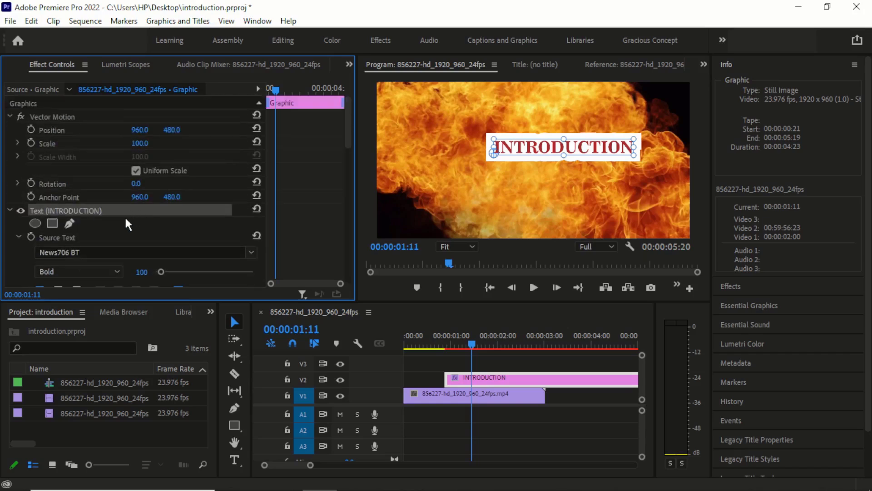
scroll(118, 221, down, 3)
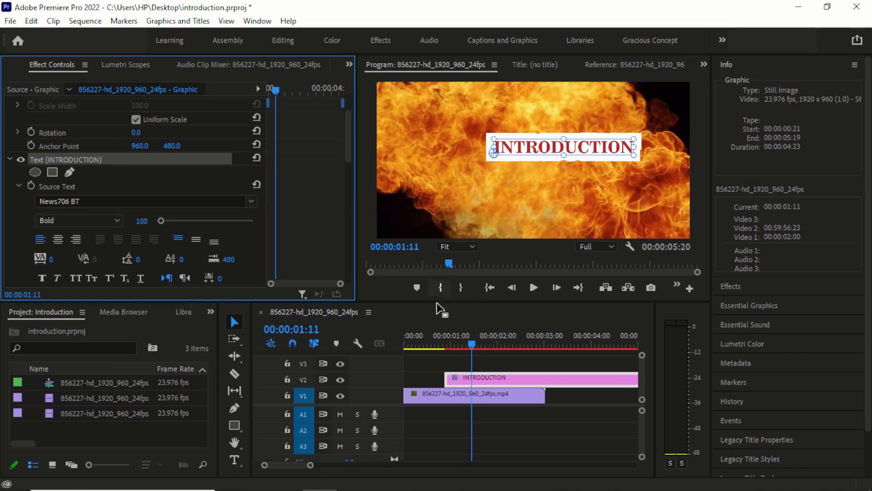
scroll(402, 359, right, 2)
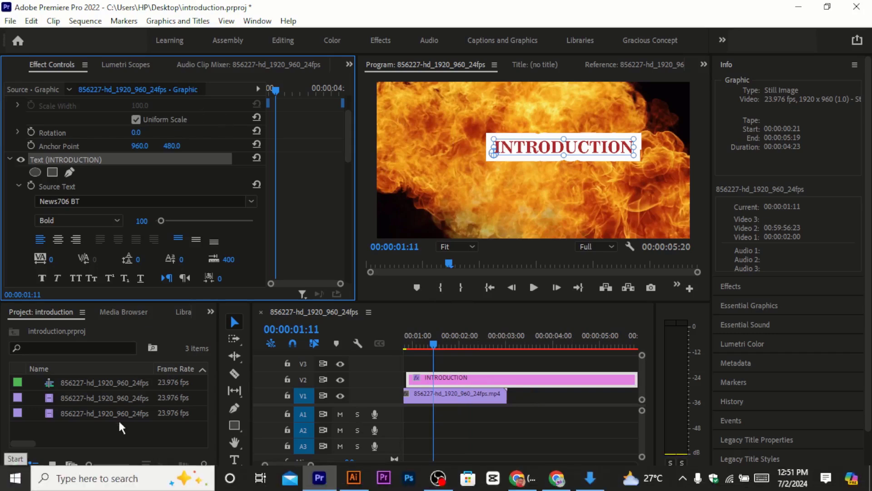
scroll(138, 230, up, 2)
scroll(138, 230, down, 2)
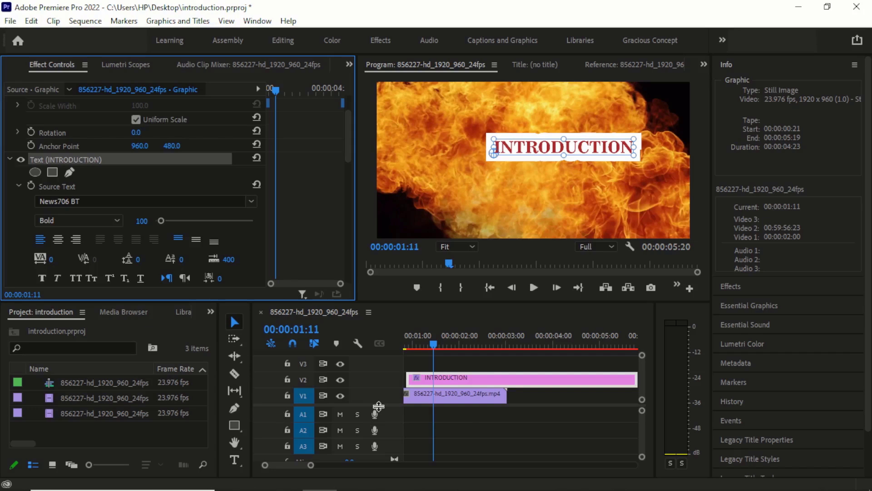
scroll(379, 406, down, 2)
scroll(381, 412, up, 3)
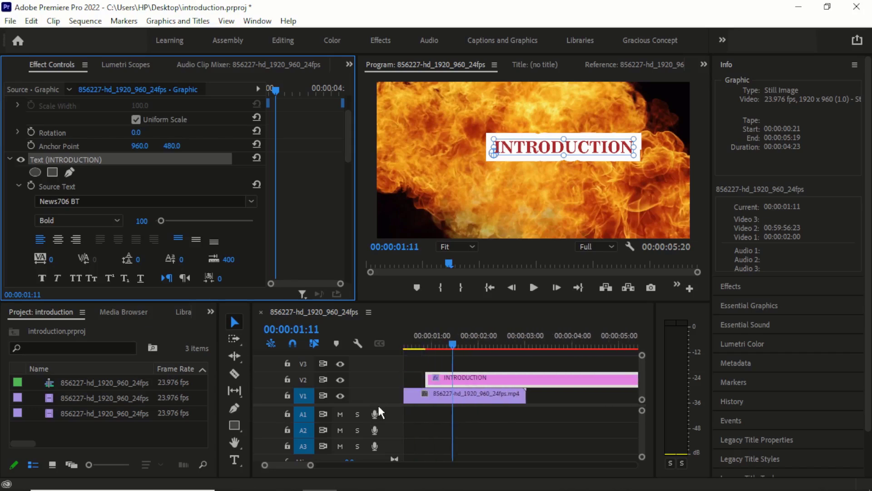
scroll(380, 412, up, 1)
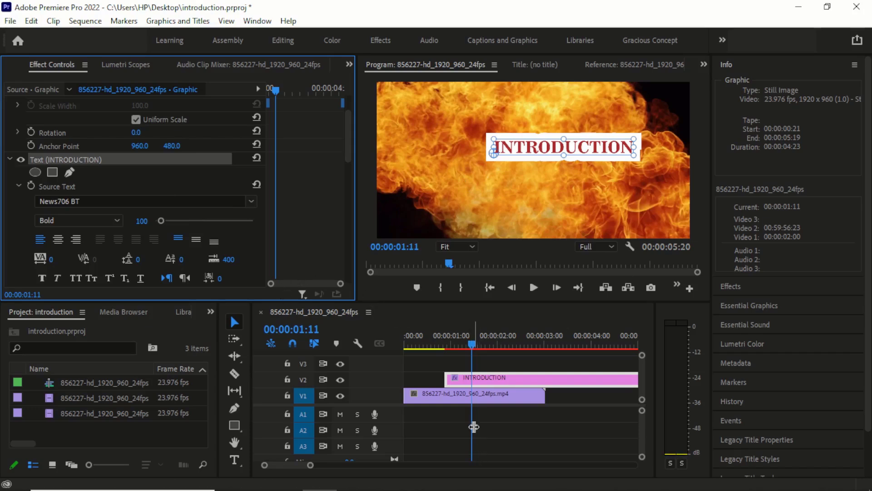
Move the playhead to the start of the sequence at 00:00:00:00 and widen the timeline panel slightly
click(424, 325)
key(Left)
scroll(188, 224, up, 2)
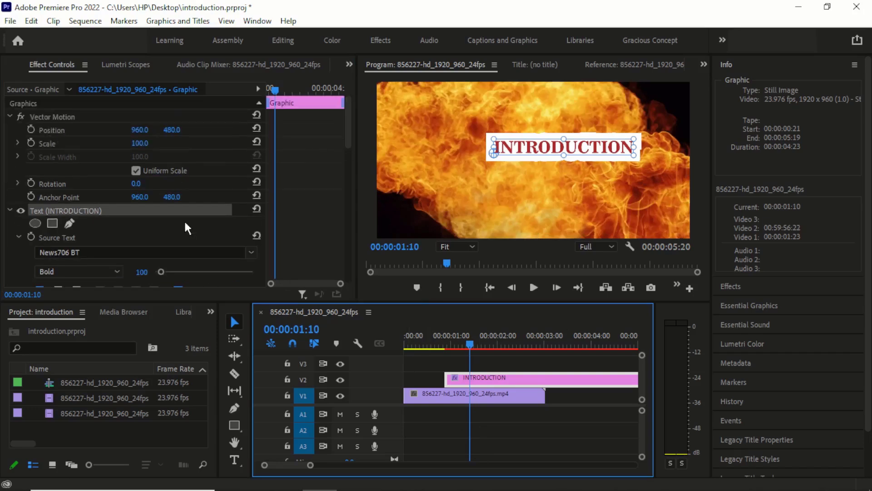
scroll(184, 219, down, 4)
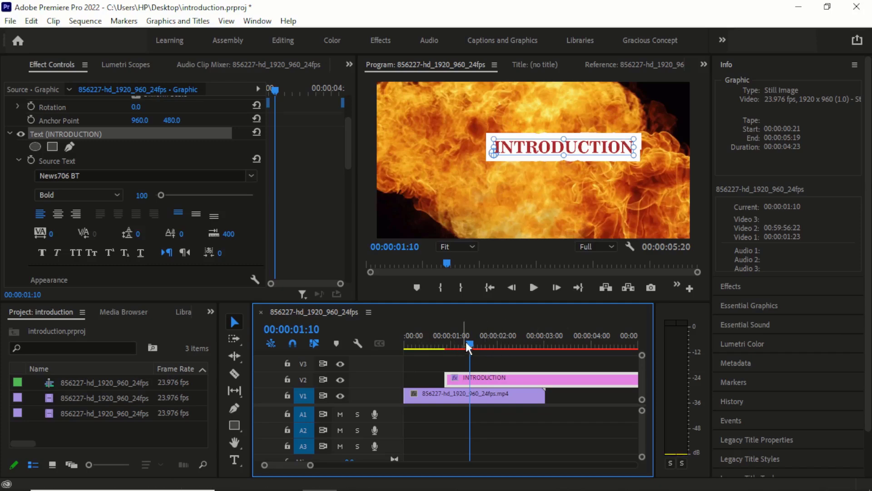
key(Home)
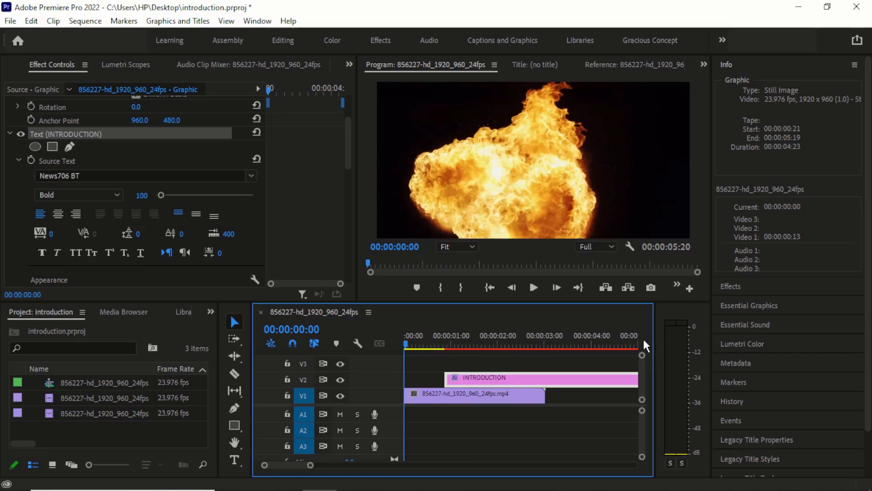
drag(655, 345, 678, 344)
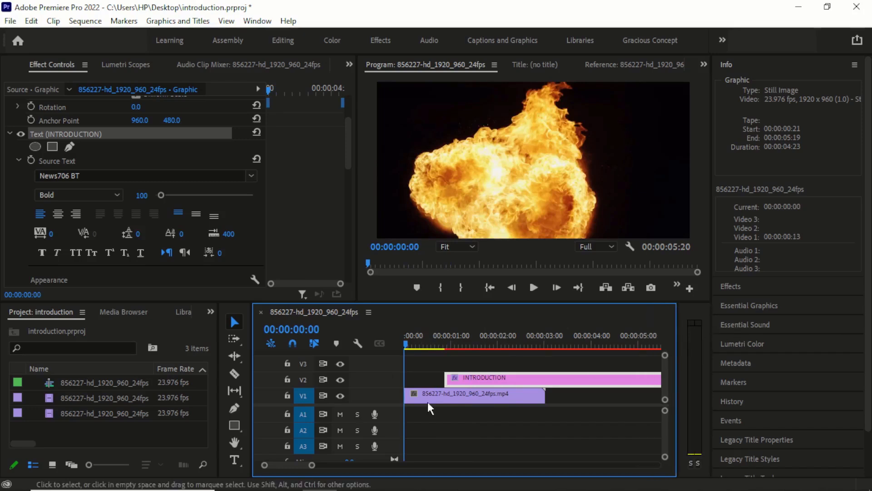
Open the sequence's Export Settings and set the export format to H.264
mouse_move(520, 490)
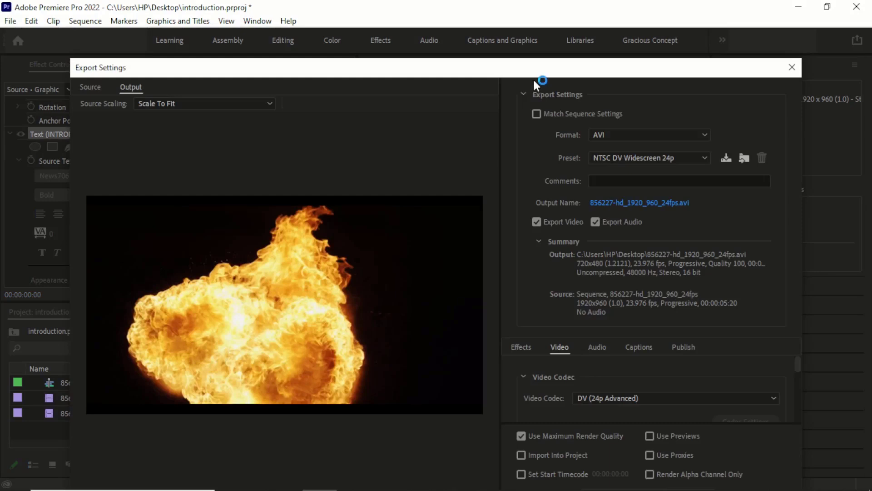
drag(468, 73, 457, 16)
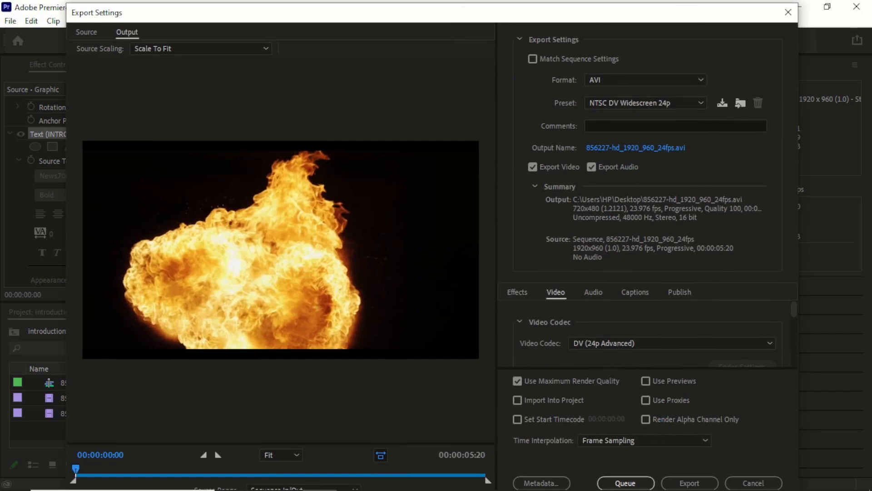
click(637, 79)
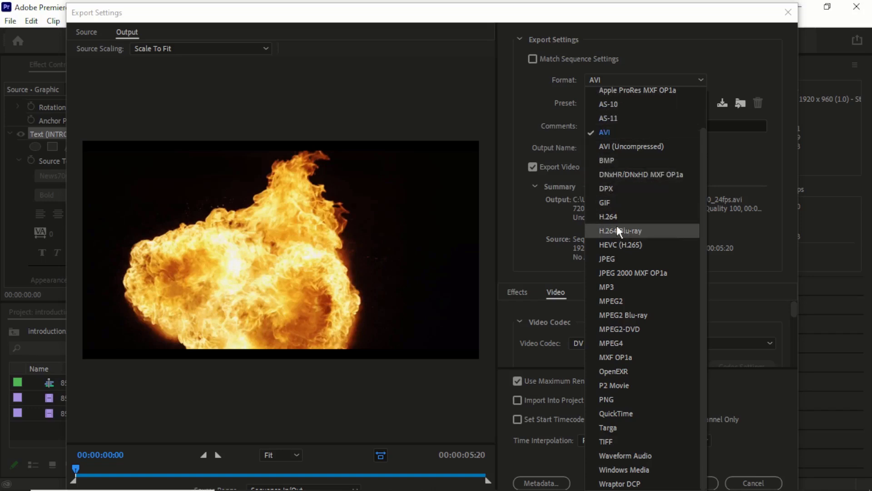
click(636, 218)
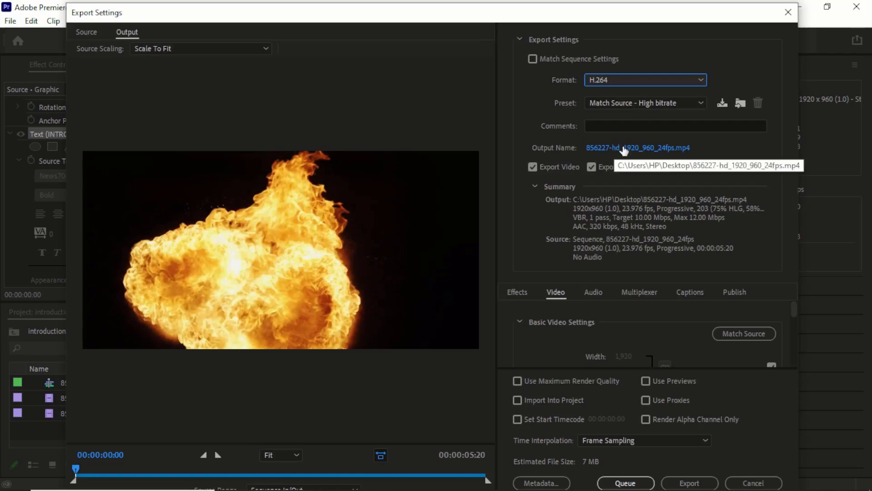
View the output file's name and save location, and close the export settings without exporting
click(624, 149)
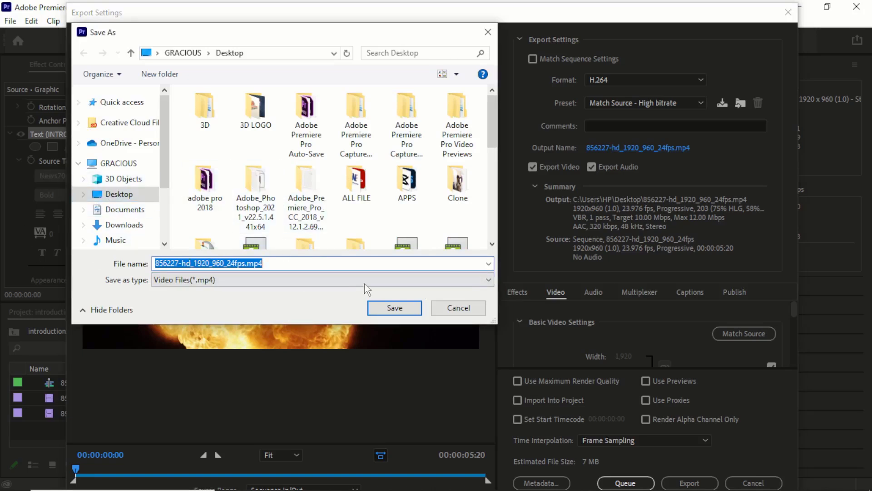
click(467, 309)
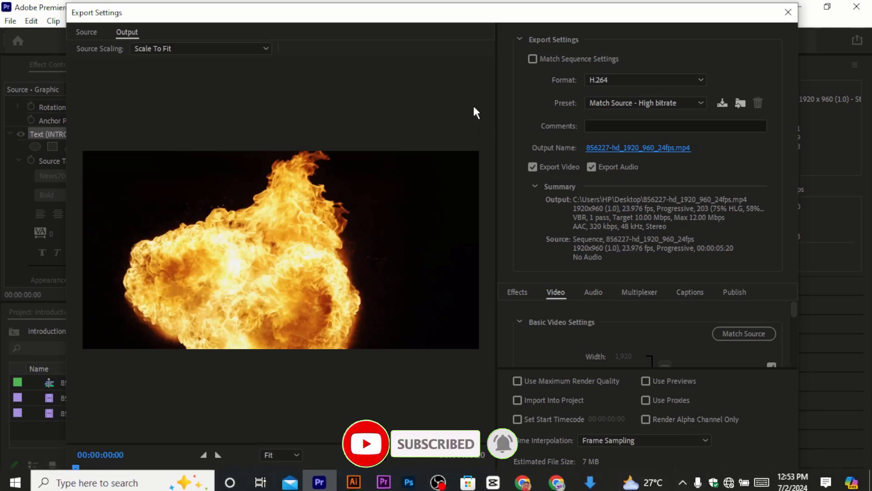
drag(486, 18, 486, 4)
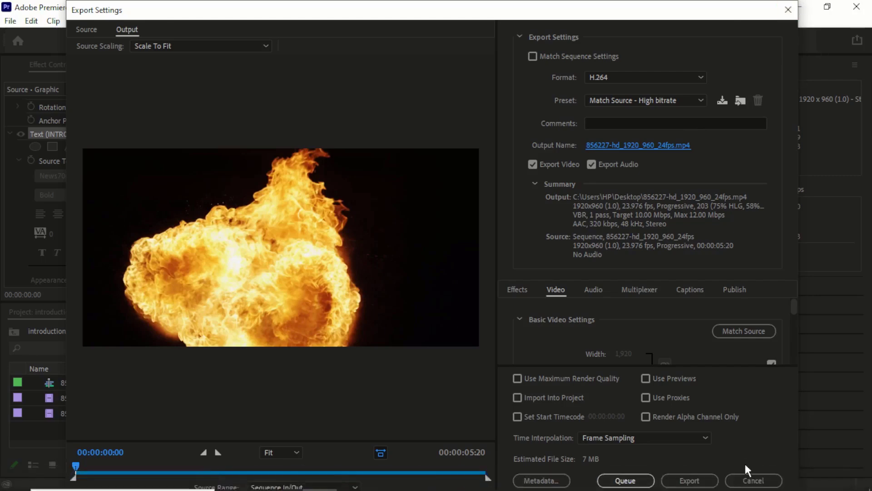
click(747, 481)
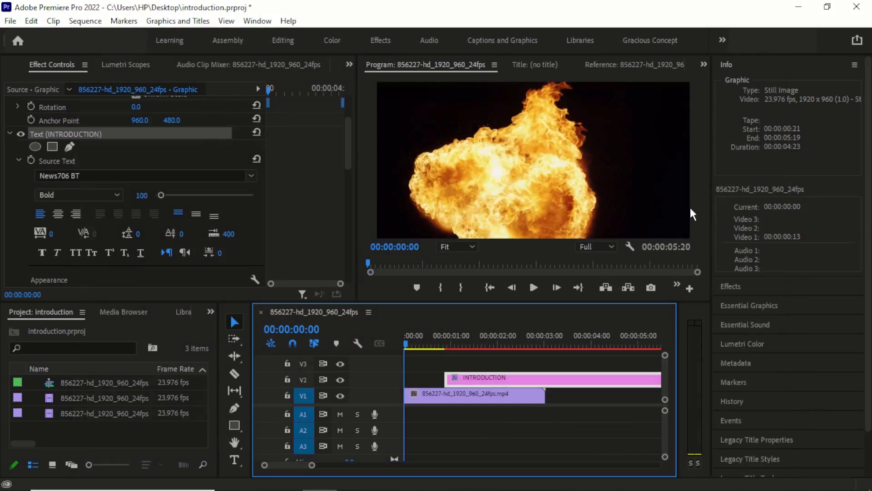